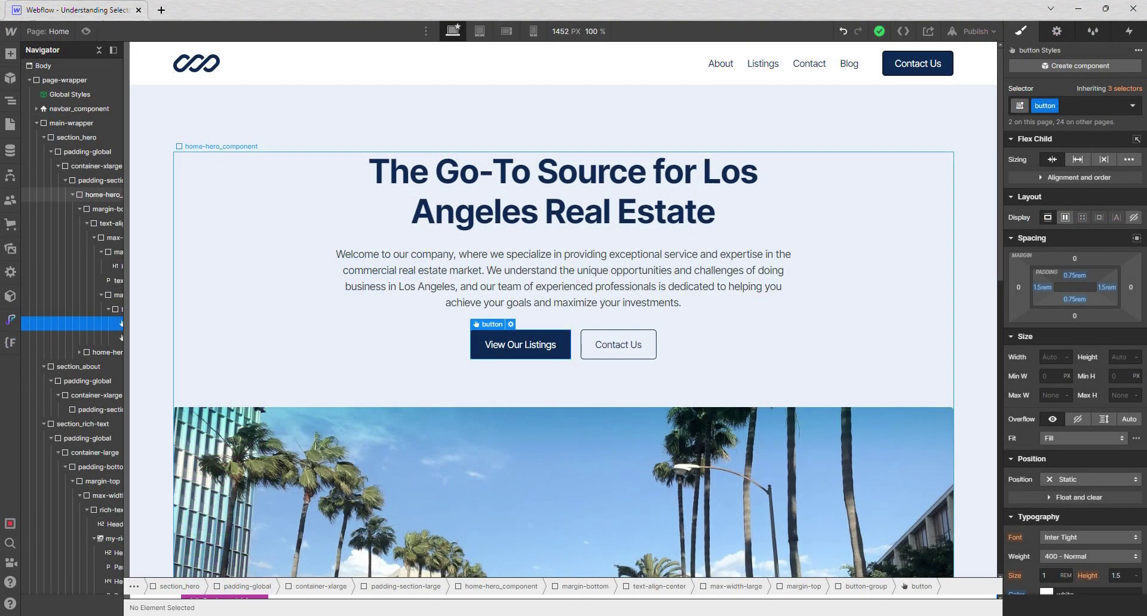
pyautogui.click(117, 266)
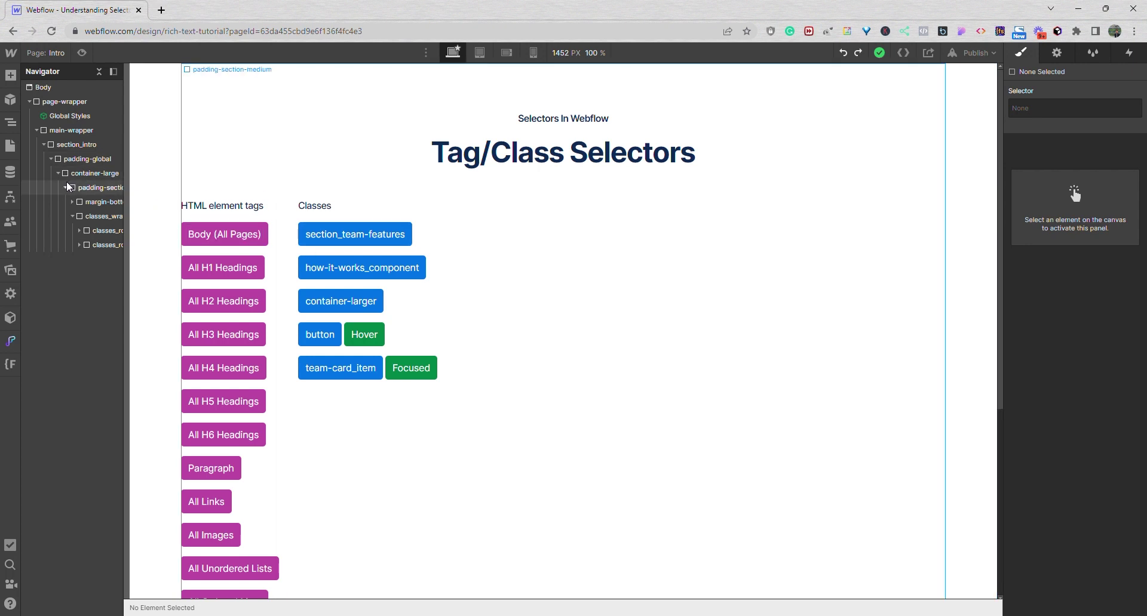
# - Add a div block inside main-wrapper, below section_intro
pyautogui.click(44, 144)
pyautogui.click(58, 133)
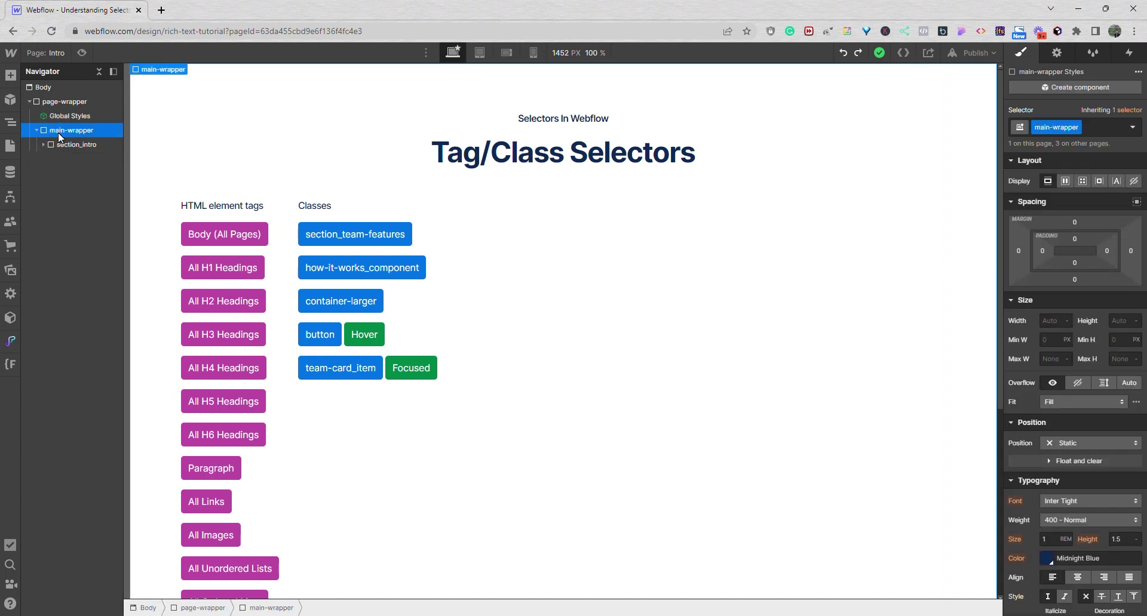
pyautogui.click(10, 75)
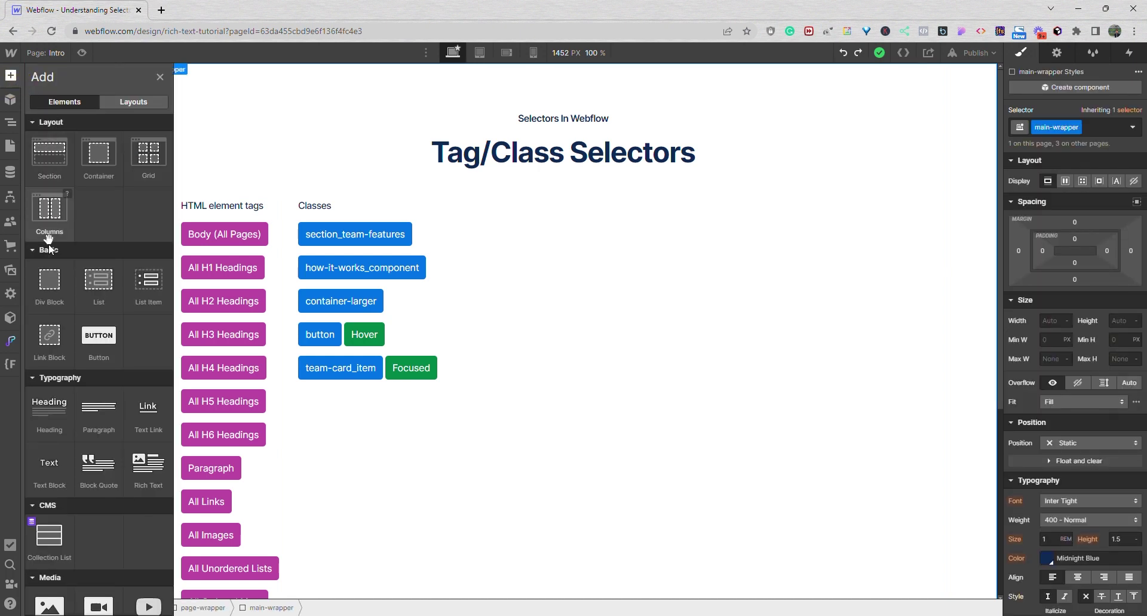
pyautogui.click(50, 280)
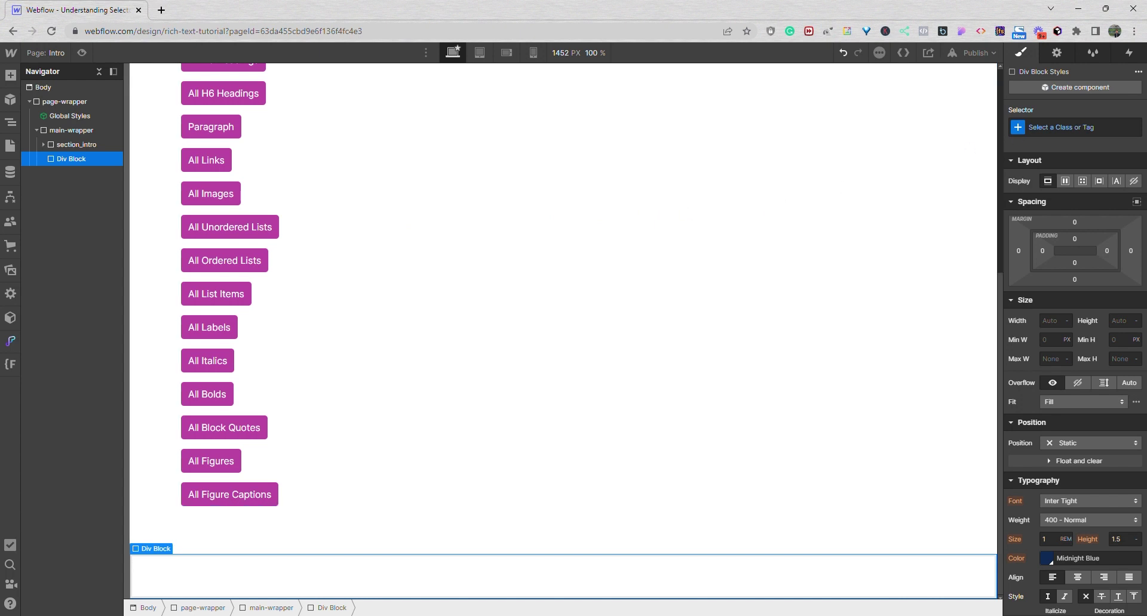
# - Create the class my-div on the new div block
pyautogui.click(1055, 127)
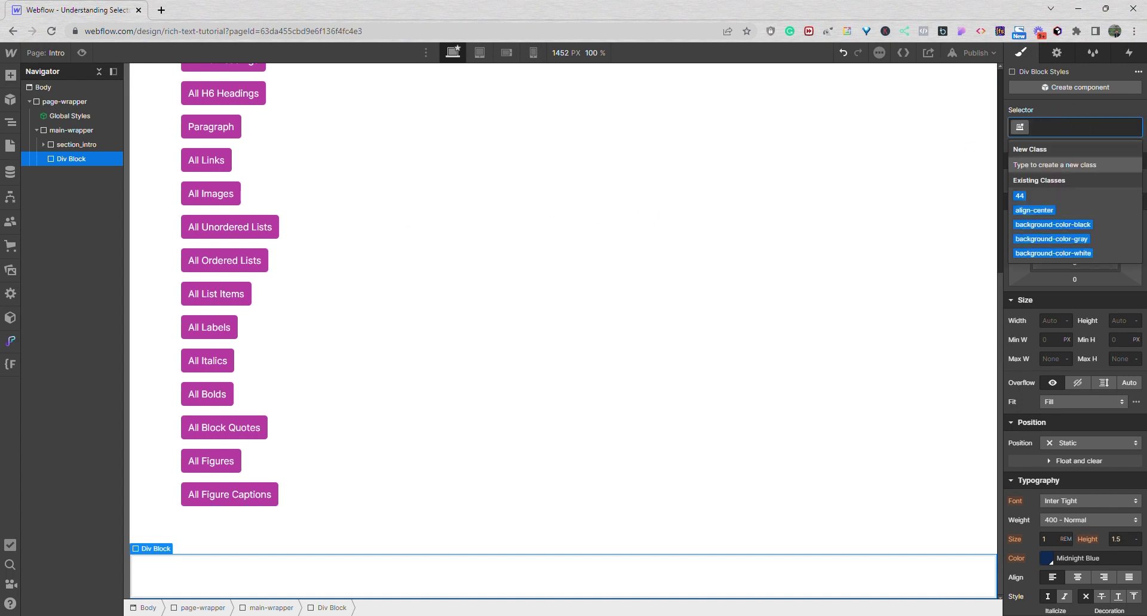
pyautogui.write('my-div')
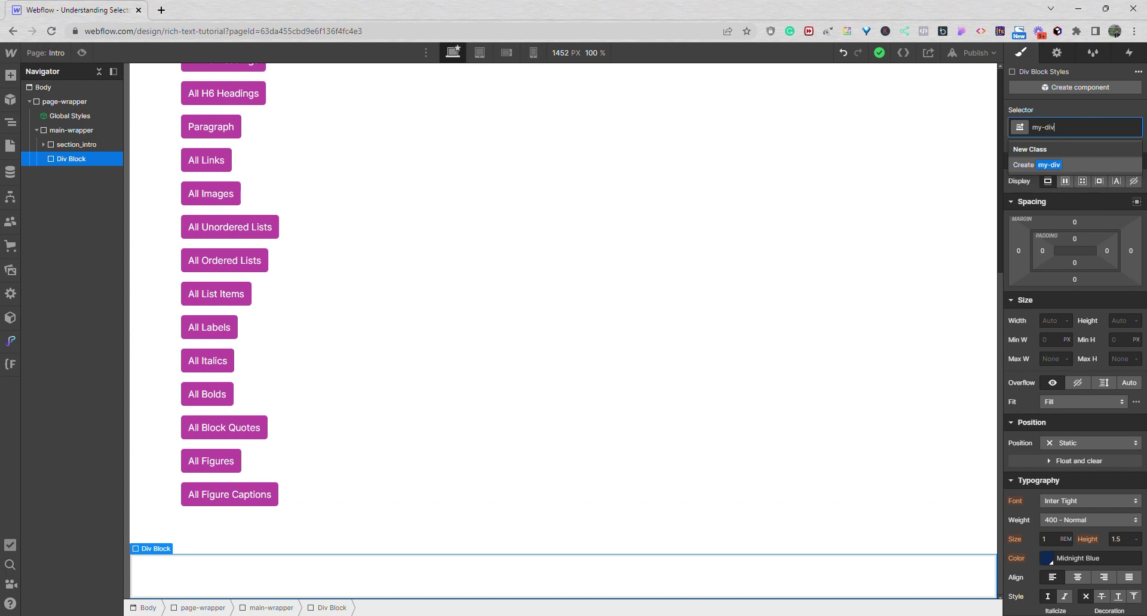
pyautogui.press('Return')
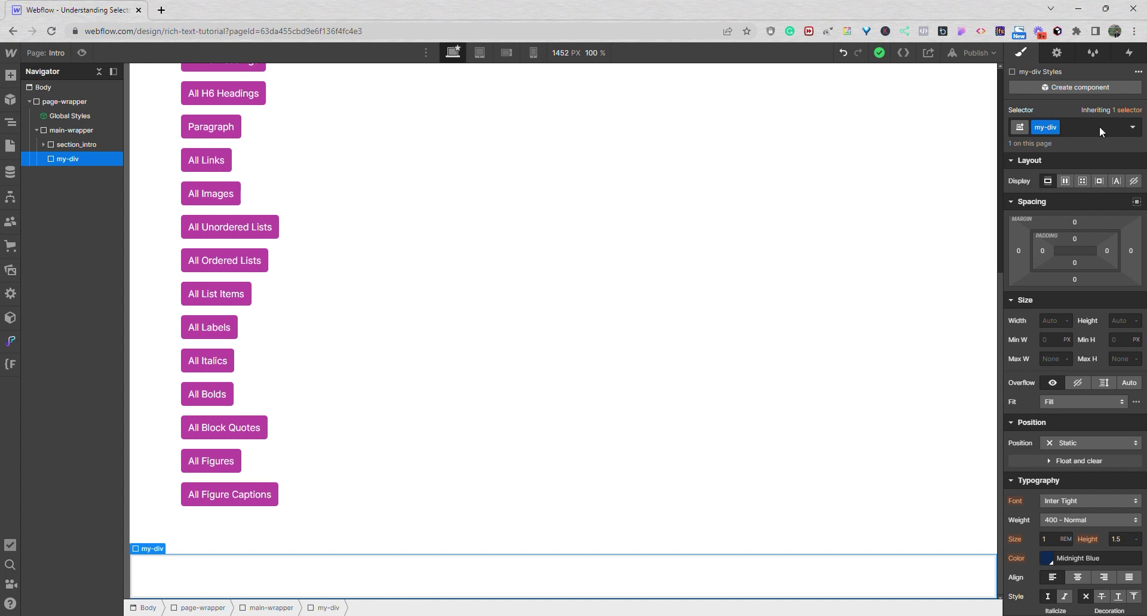
# - Switch the my-div class to its Hover state
pyautogui.click(1132, 128)
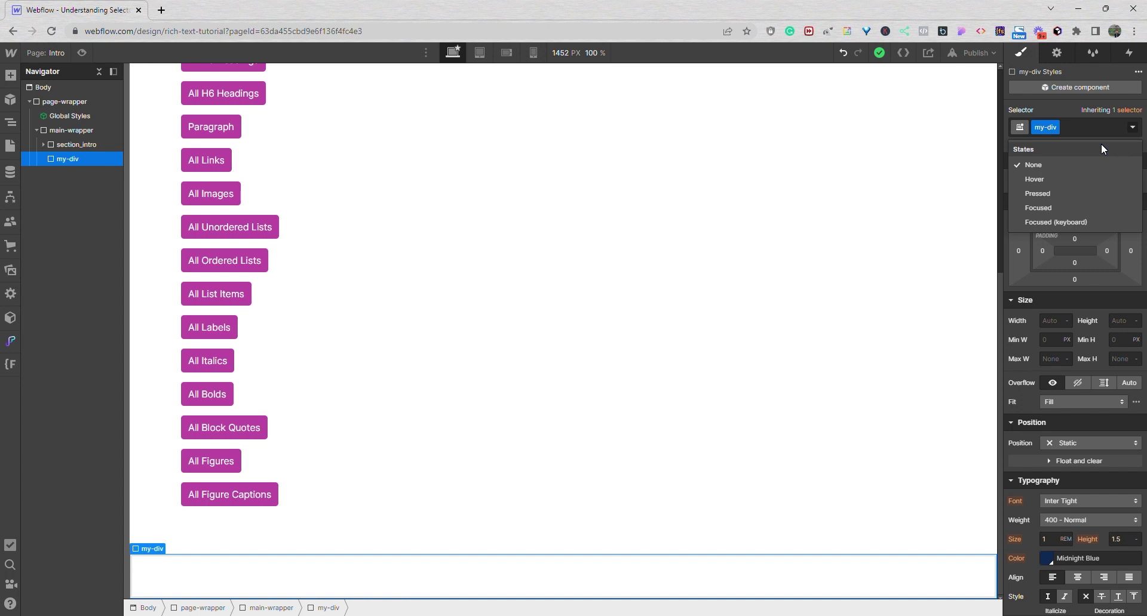
pyautogui.click(1077, 178)
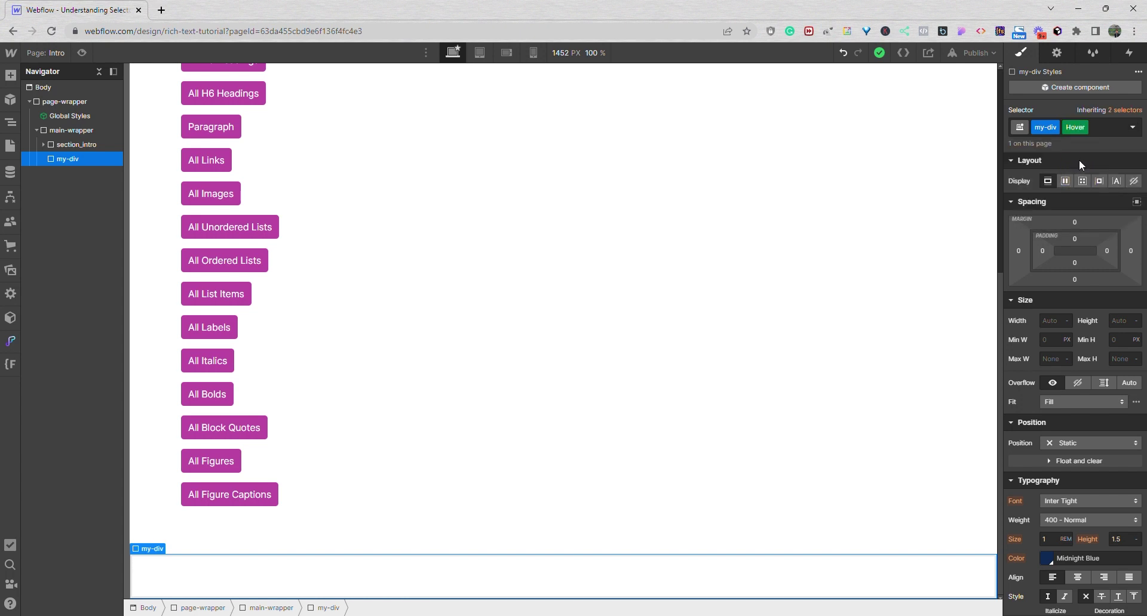
pyautogui.click(1081, 130)
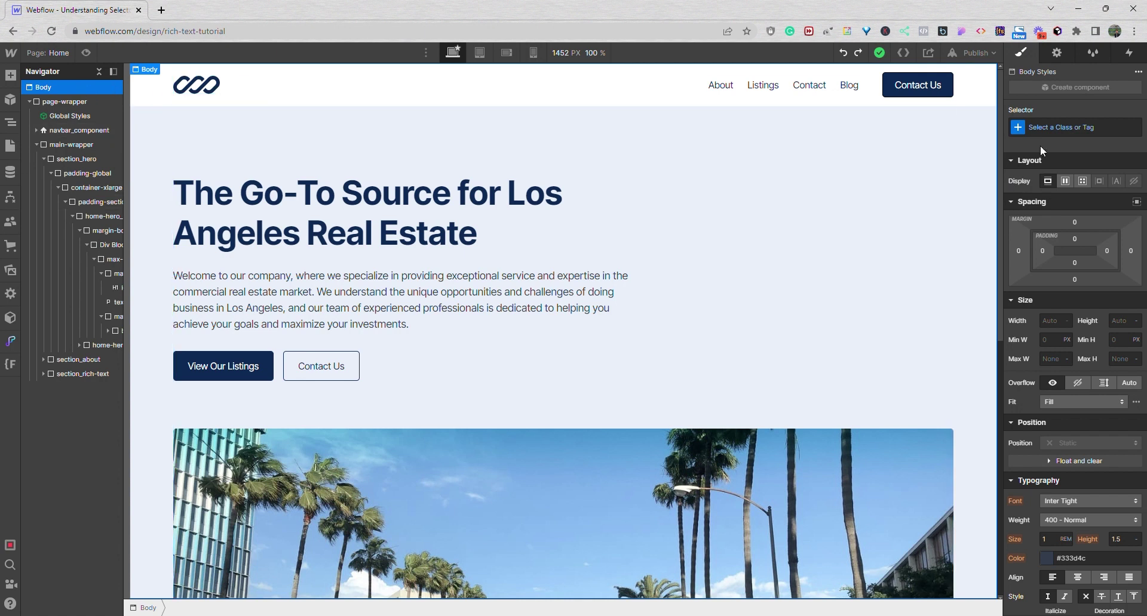
# - Choose the Body (All Pages) tag as the selector for the Body element on the Home page
pyautogui.click(1042, 127)
pyautogui.click(1042, 194)
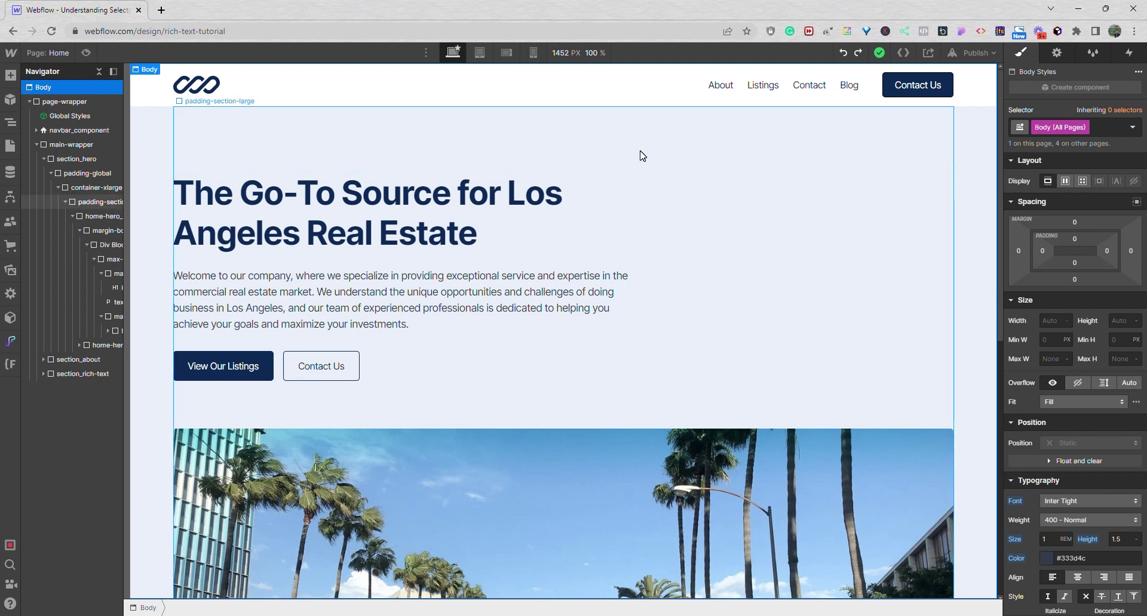
# - Choose the All H1 Headings tag as the selector for the hero heading and check which selectors it inherits from
pyautogui.click(478, 203)
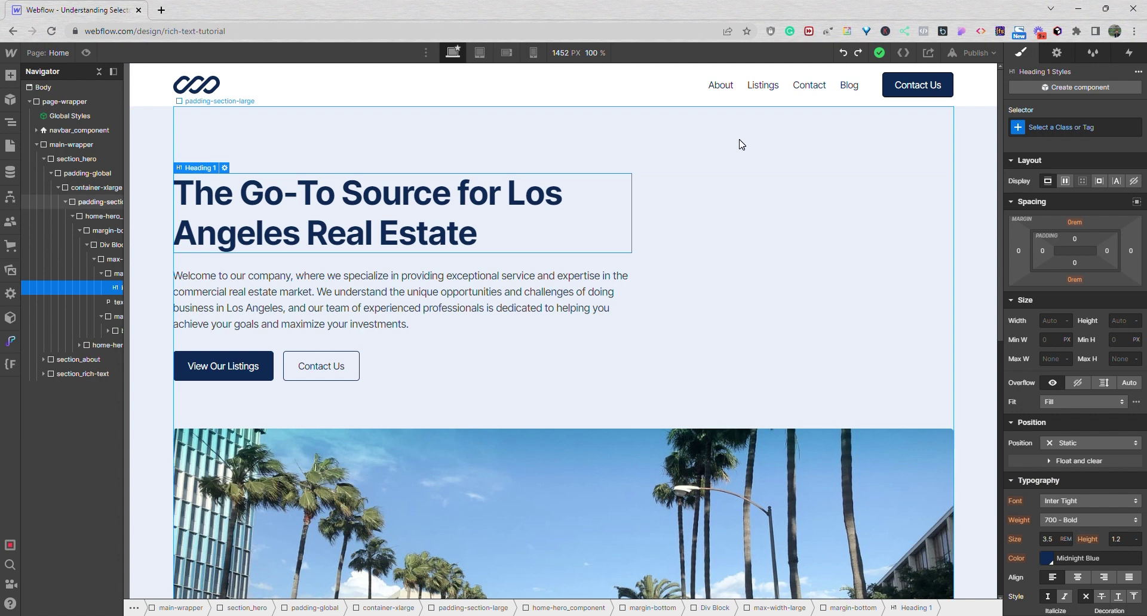
pyautogui.click(1024, 127)
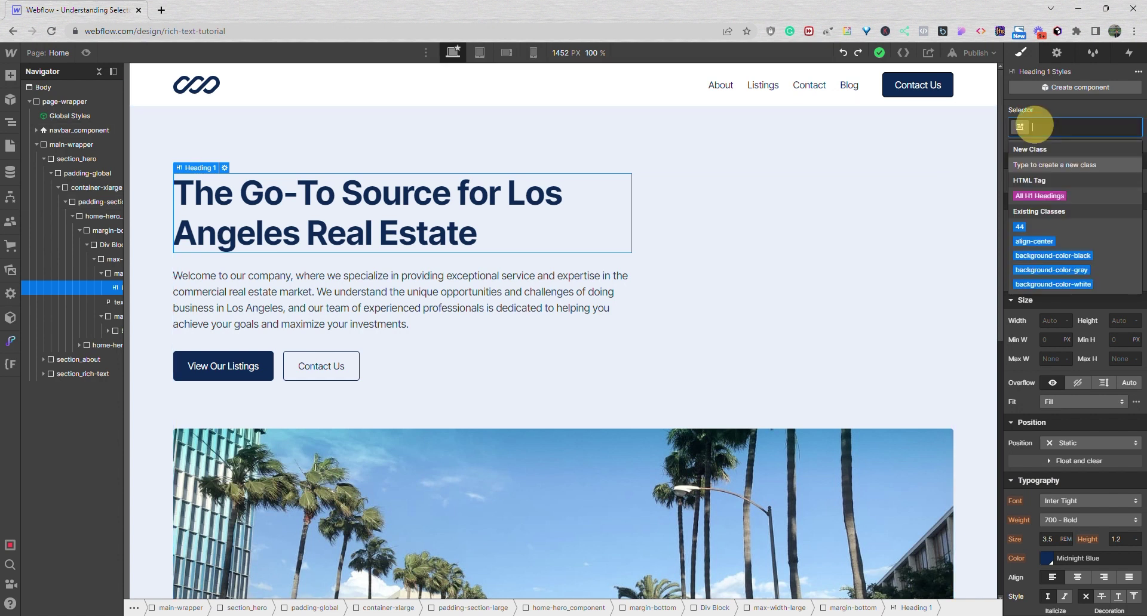
pyautogui.click(1031, 191)
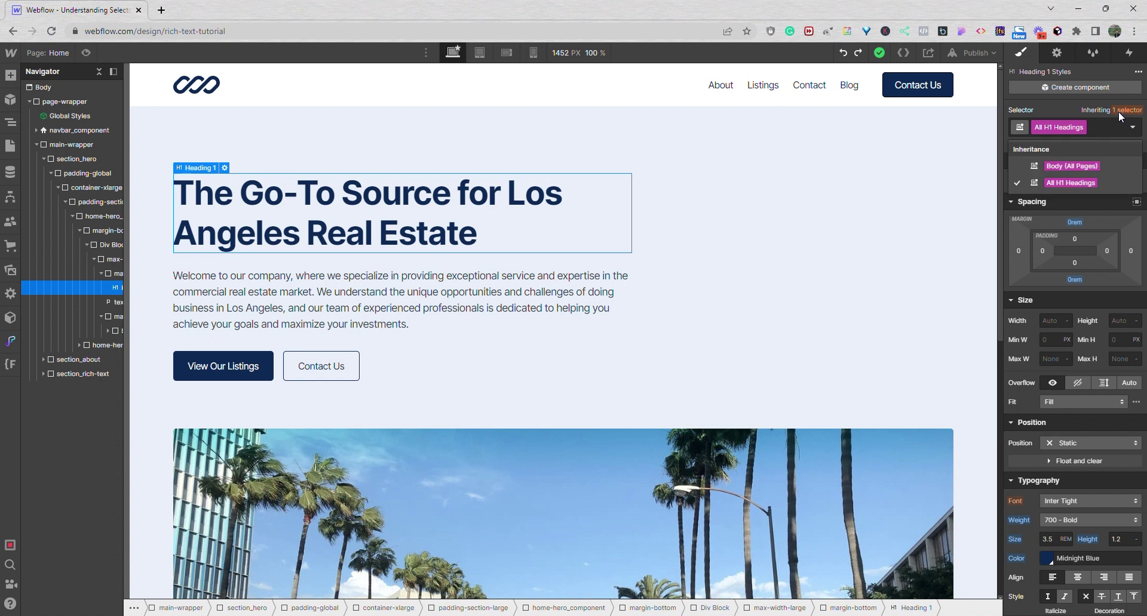
pyautogui.click(1074, 107)
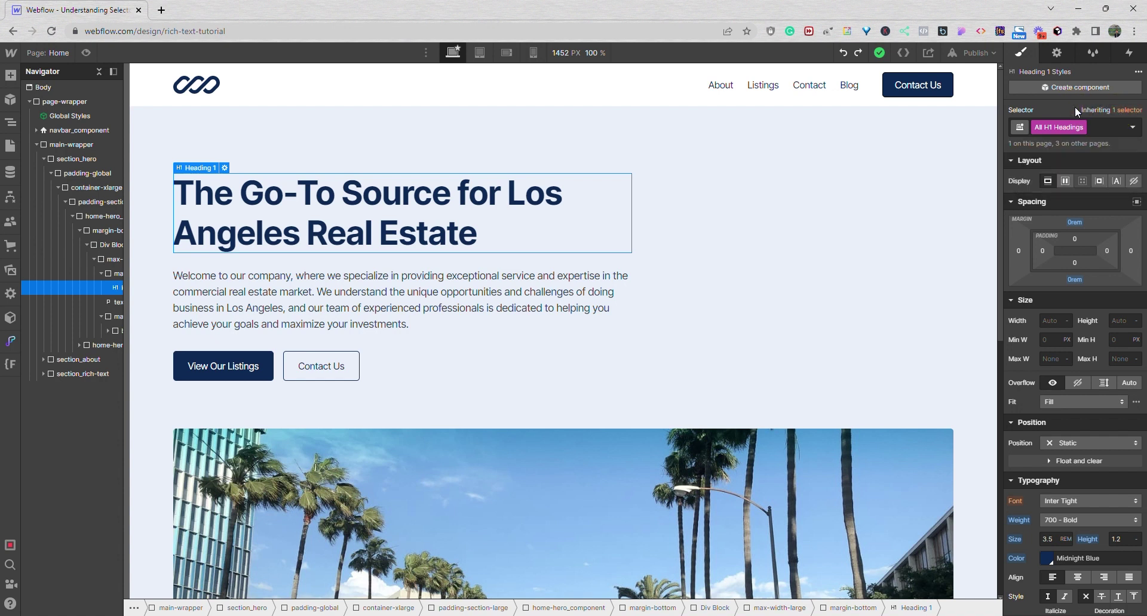
# - Reset the font weight of the All H1 Headings tag and undo the reset
pyautogui.click(1018, 522)
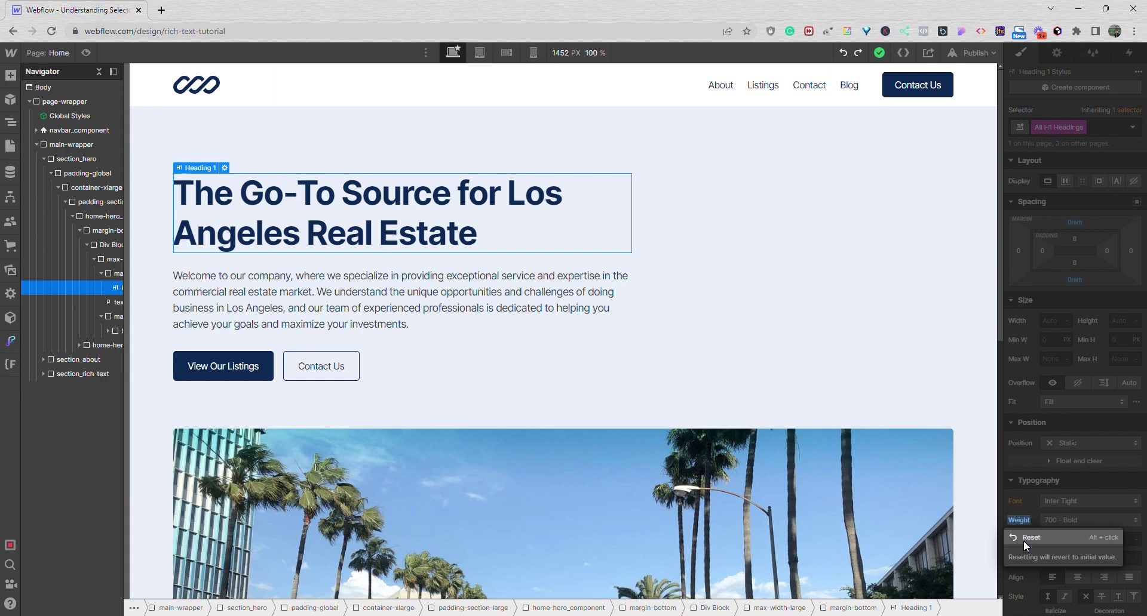
pyautogui.click(1023, 539)
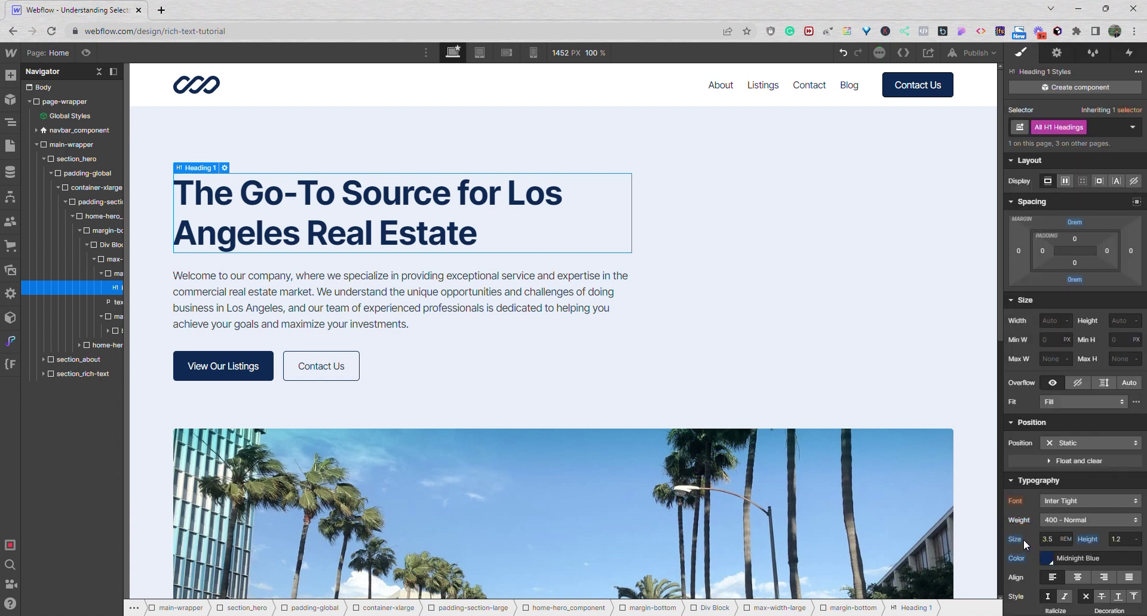
pyautogui.click(843, 54)
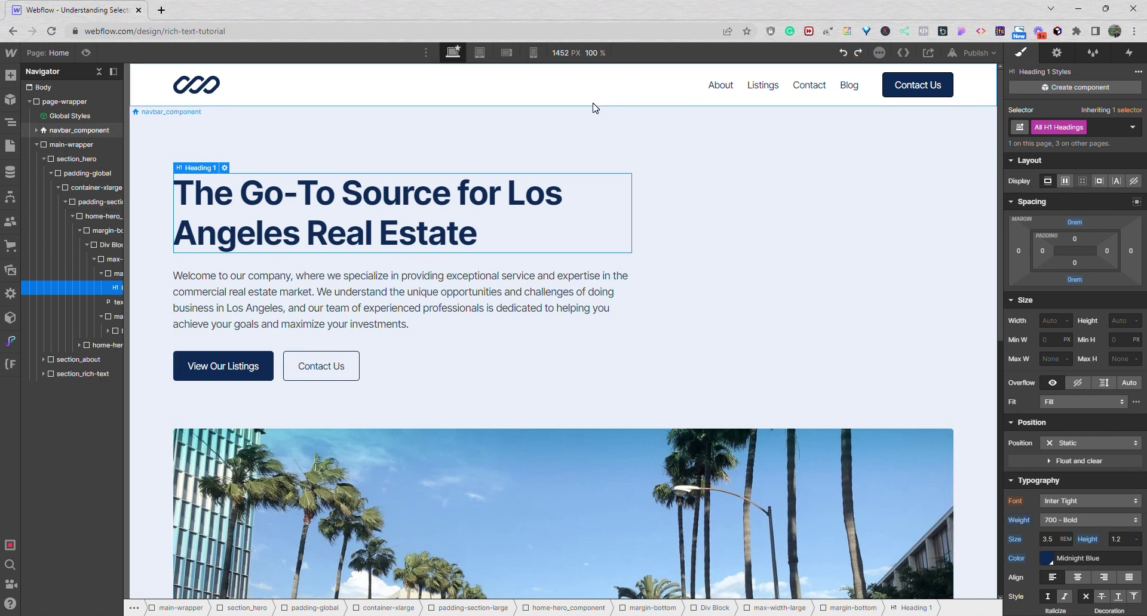
# - Create the class heading-display on the hero heading
pyautogui.click(587, 141)
pyautogui.click(443, 184)
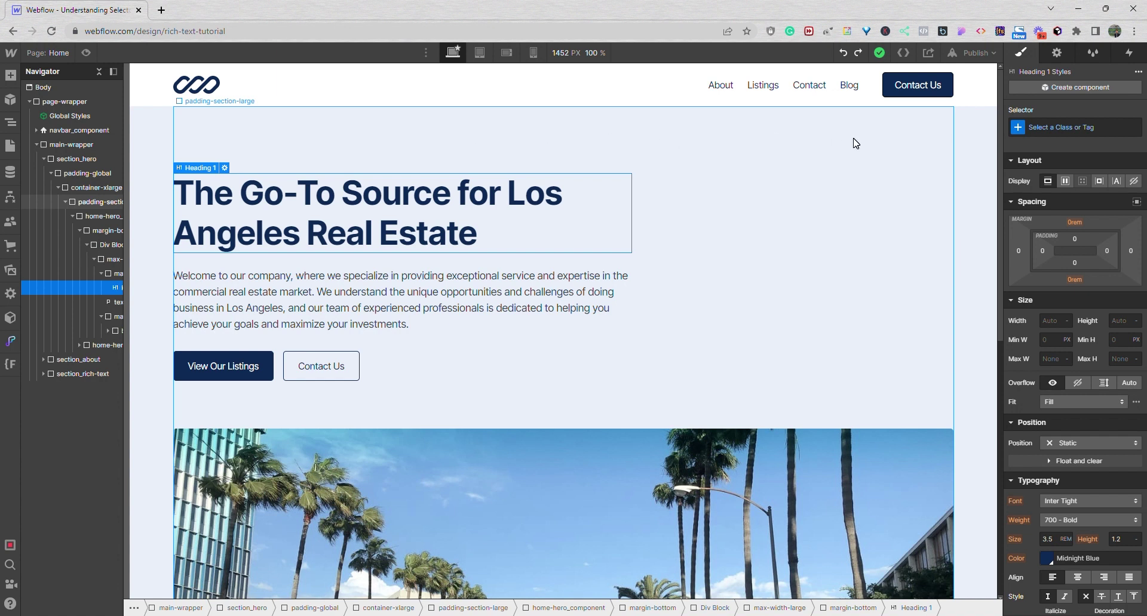
pyautogui.click(1033, 127)
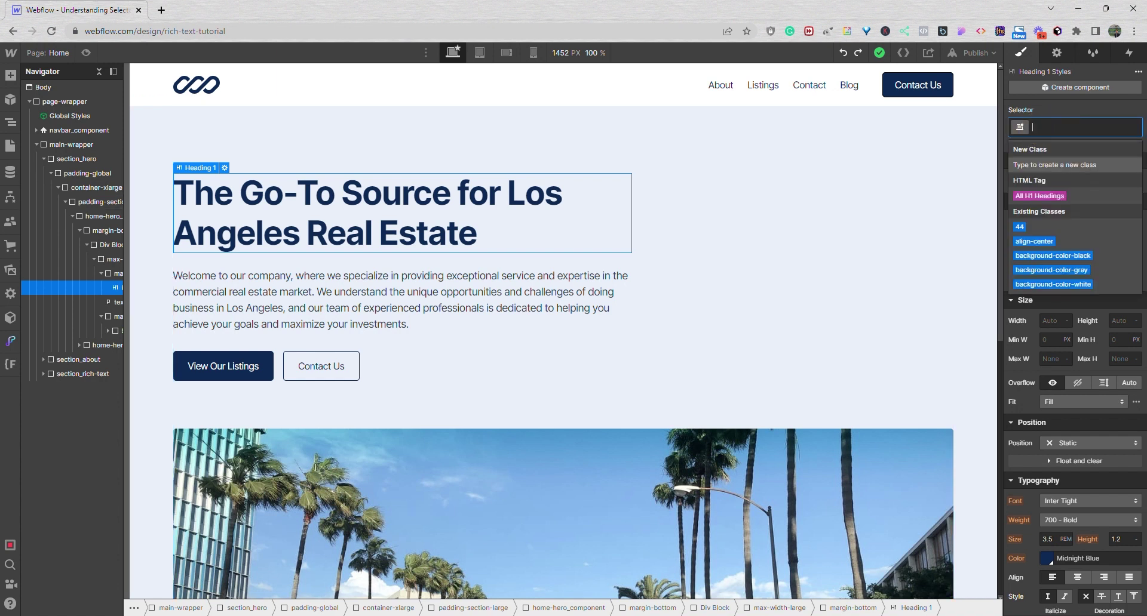
pyautogui.write('heading-')
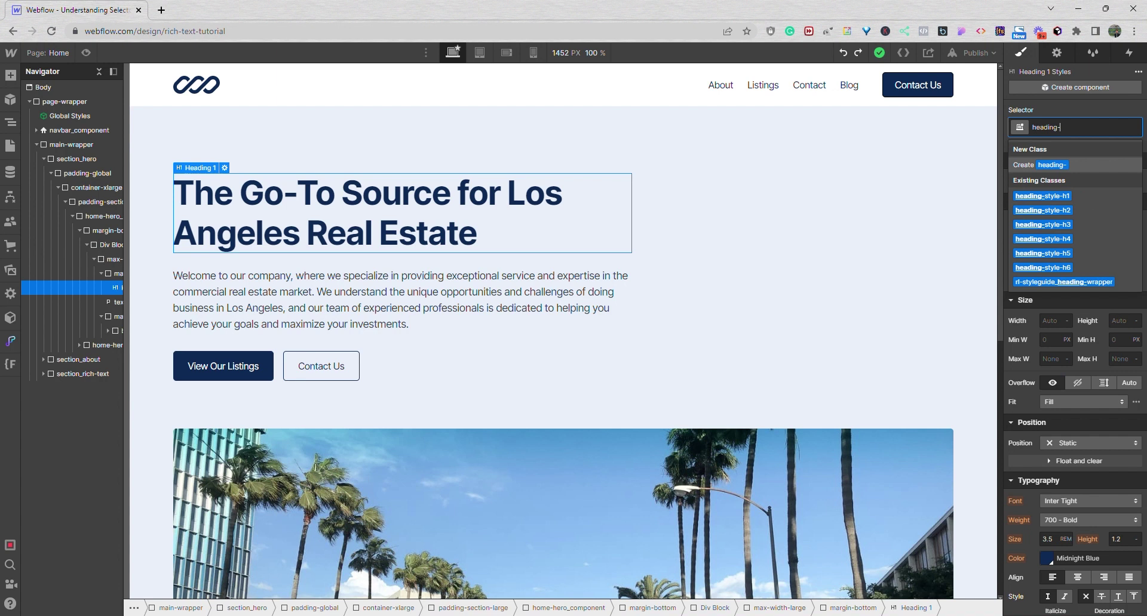
pyautogui.write('display')
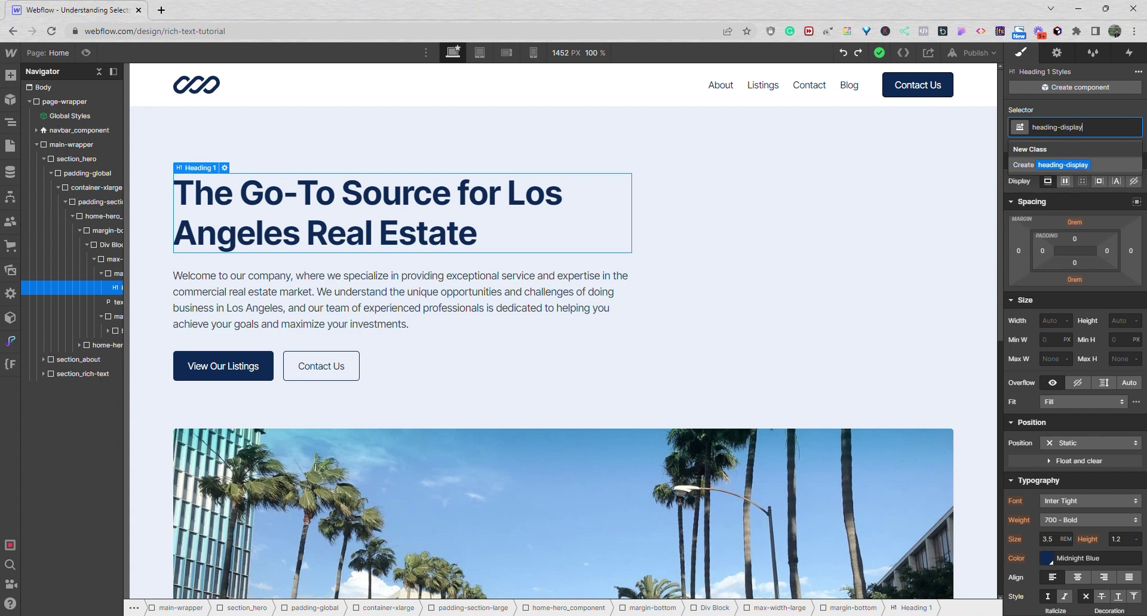
pyautogui.press('Return')
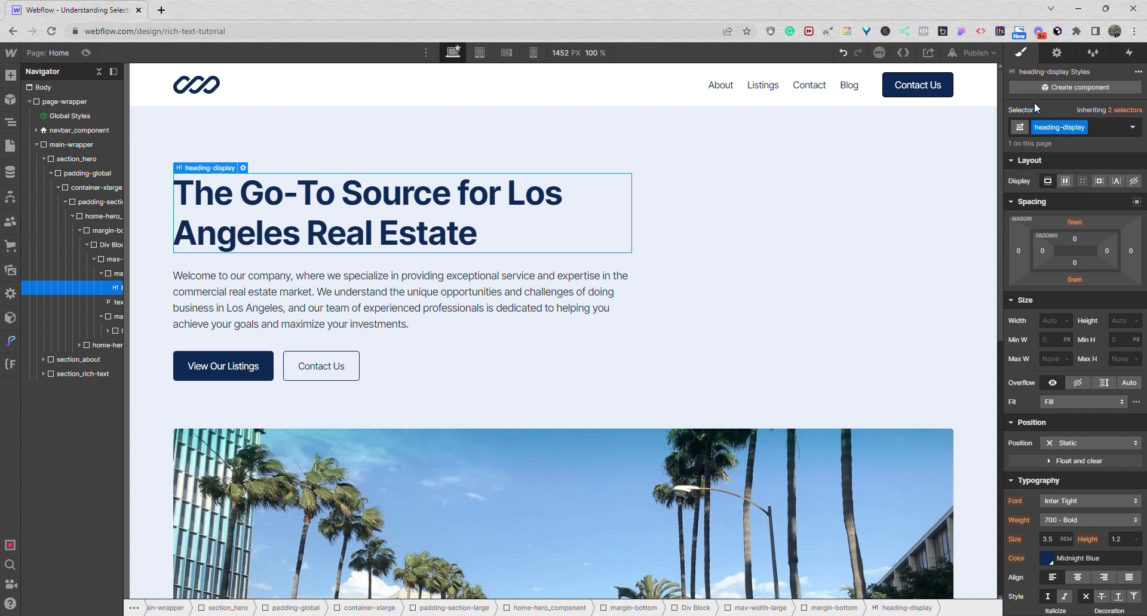
# - Check the selectors heading-display inherits from, and try a font size of 5 on the class before resetting the size
pyautogui.click(1117, 109)
pyautogui.click(1046, 539)
pyautogui.press('BackSpace')
pyautogui.write('5')
pyautogui.click(1015, 540)
pyautogui.click(1020, 559)
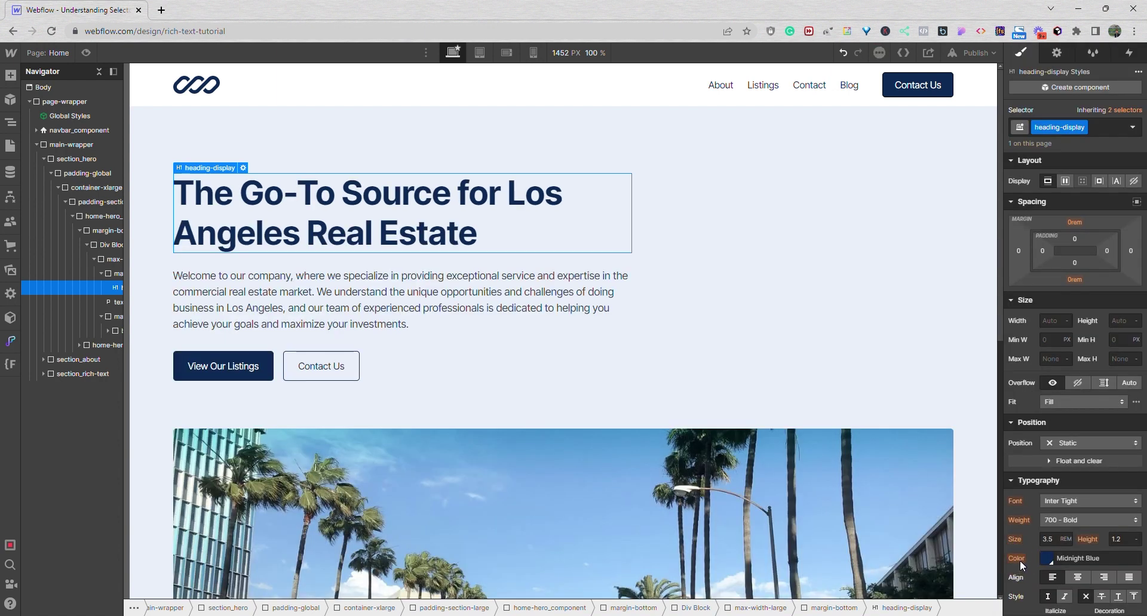
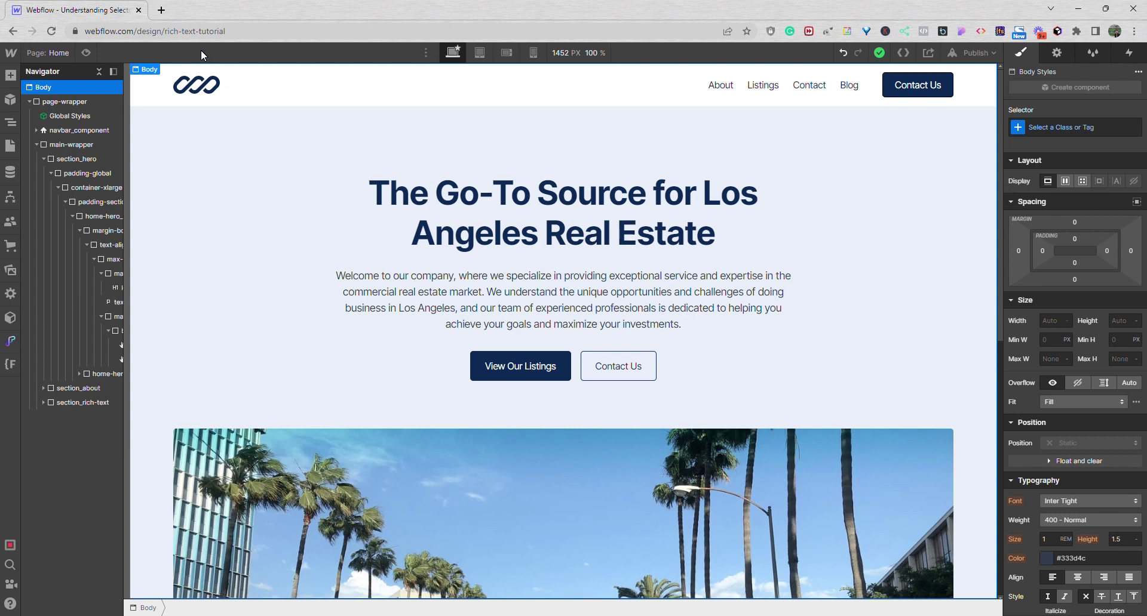
# - Choose the All H1 Headings tag for the centered hero heading and examine its inheritance list
pyautogui.click(419, 191)
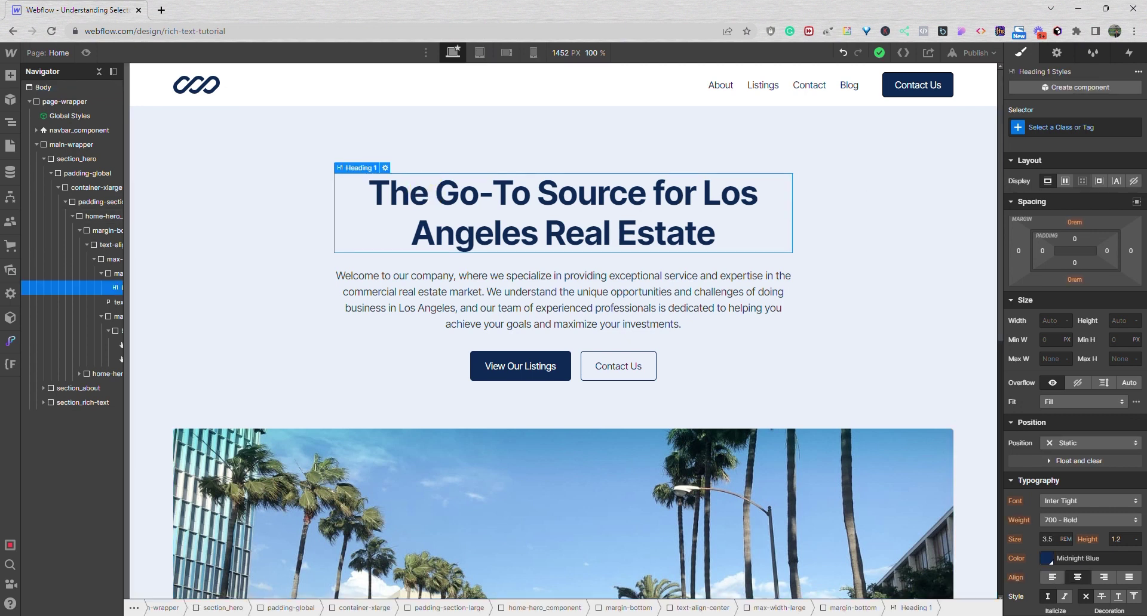
pyautogui.click(1051, 127)
pyautogui.click(1040, 195)
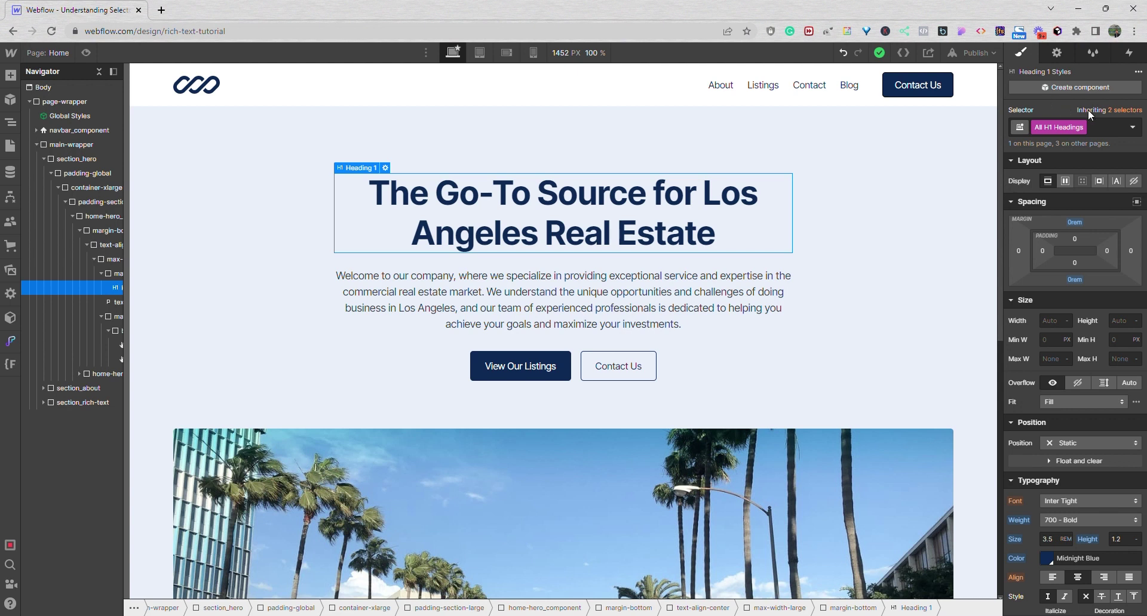
pyautogui.click(1116, 109)
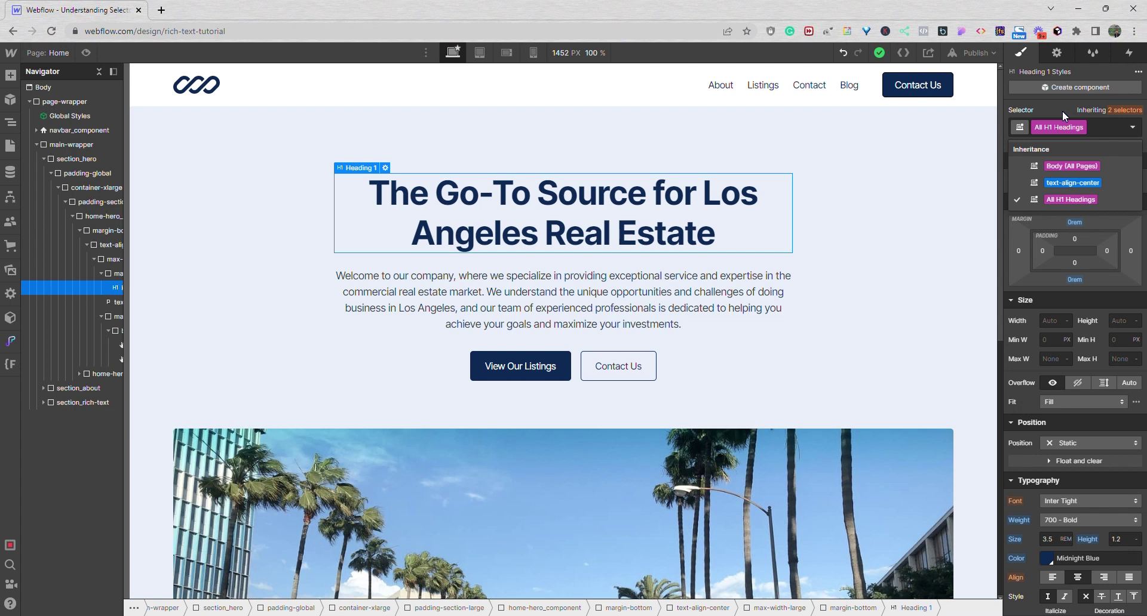
pyautogui.click(1062, 110)
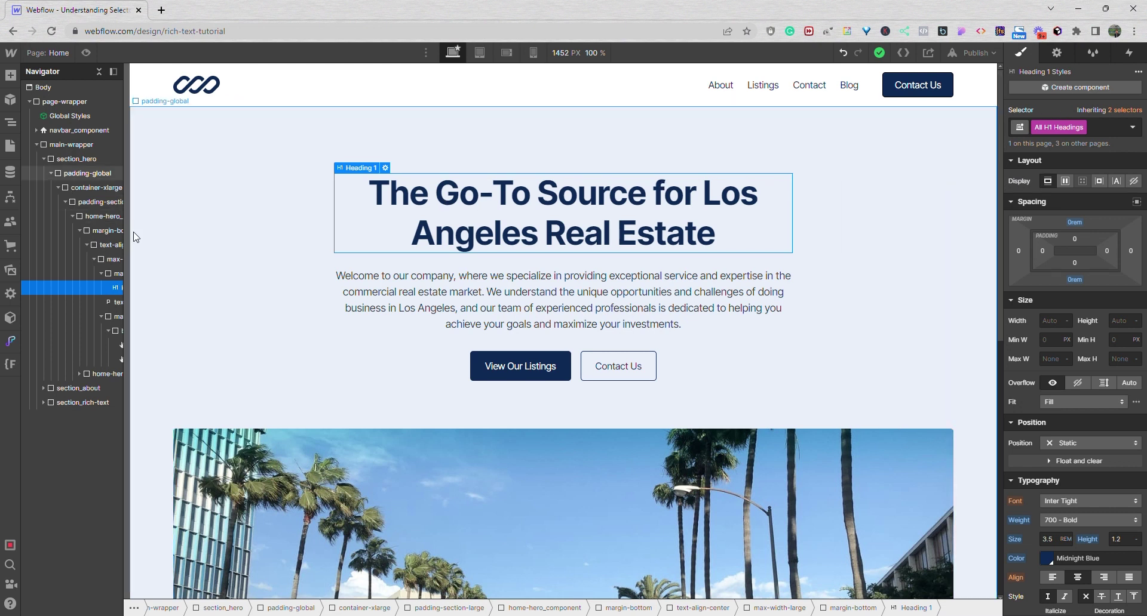
# - Reset the text alignment of the text-align-center class on the wrapper around the hero content
pyautogui.click(111, 246)
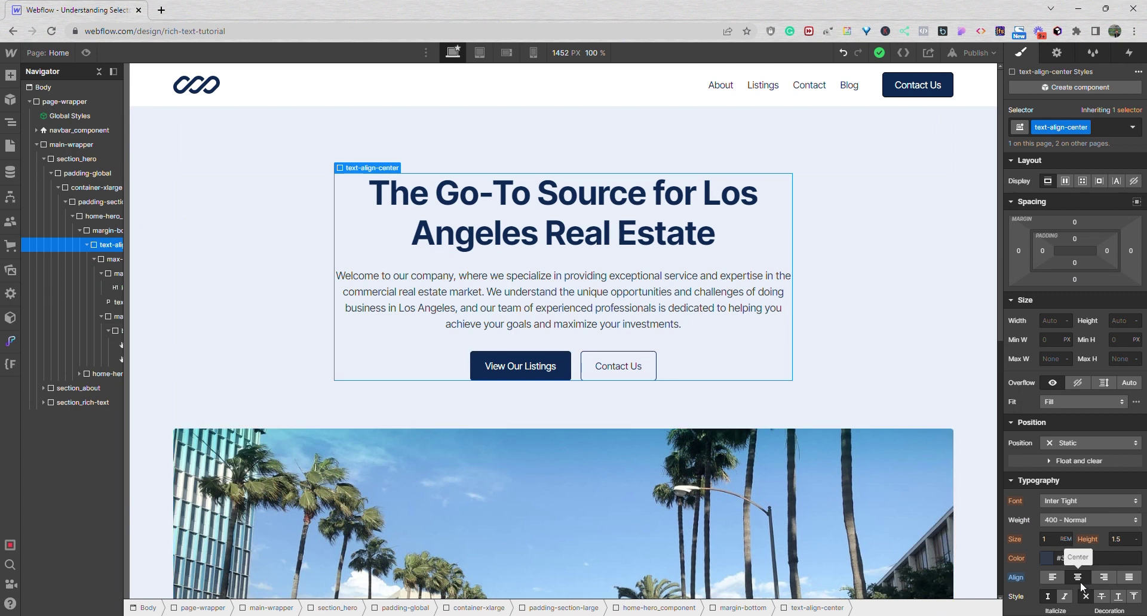
pyautogui.click(1020, 579)
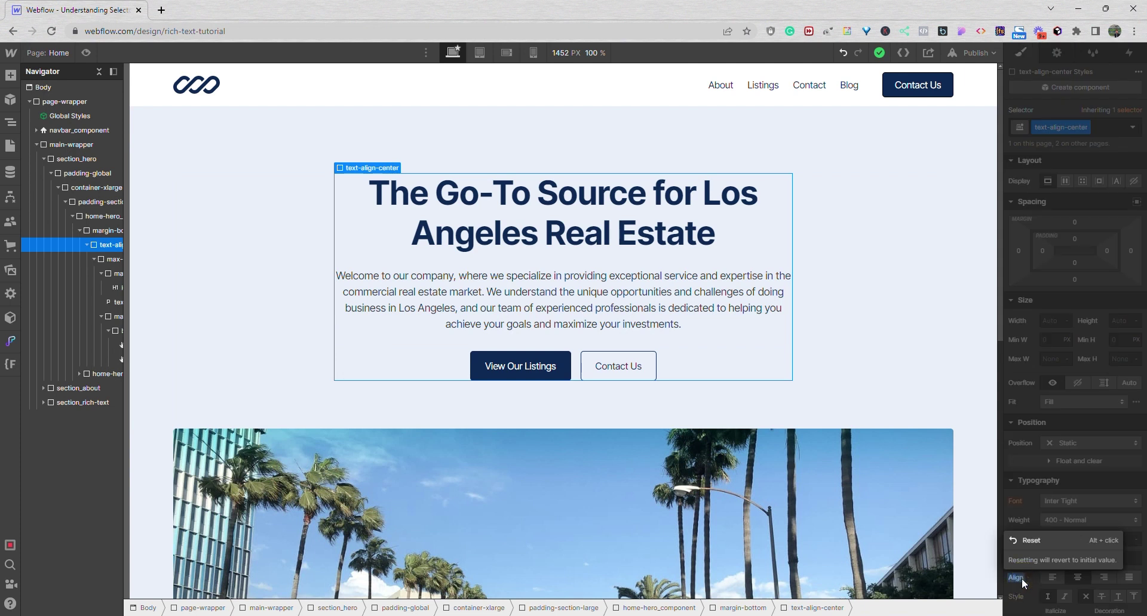
pyautogui.click(1023, 543)
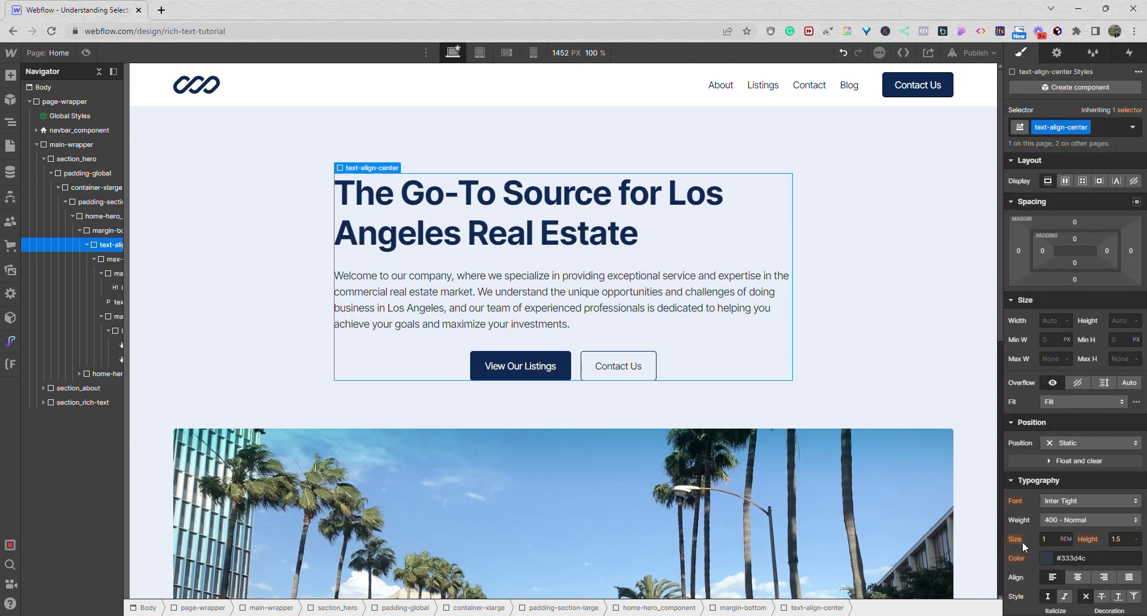
# - Inspect the hero heading's inheritance list again through its All H1 Headings tag
pyautogui.click(586, 233)
pyautogui.click(1055, 127)
pyautogui.click(1036, 192)
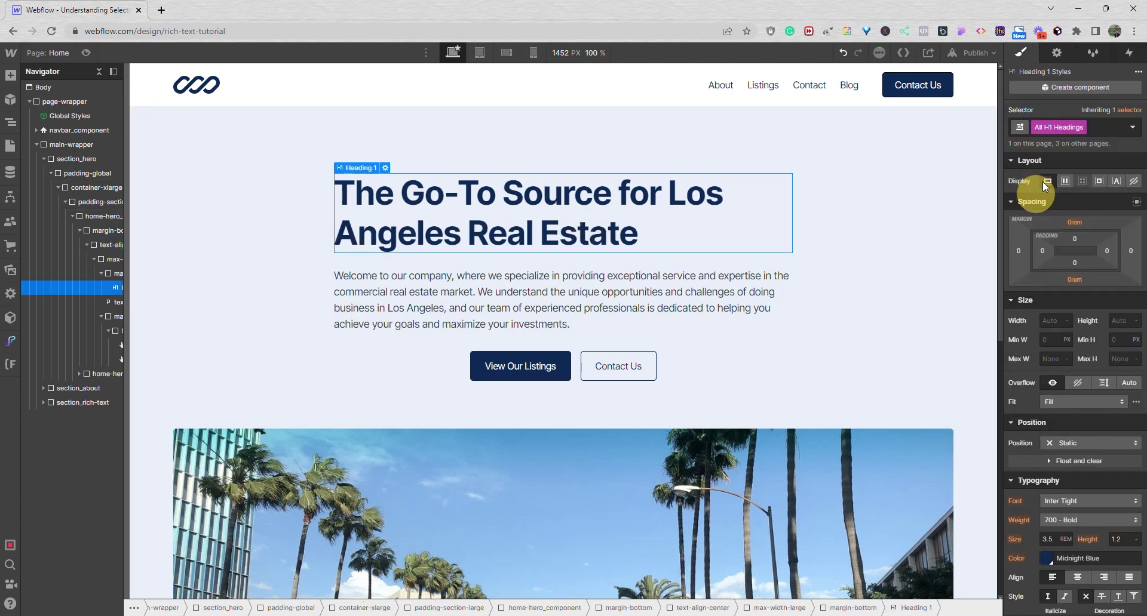
pyautogui.click(1129, 110)
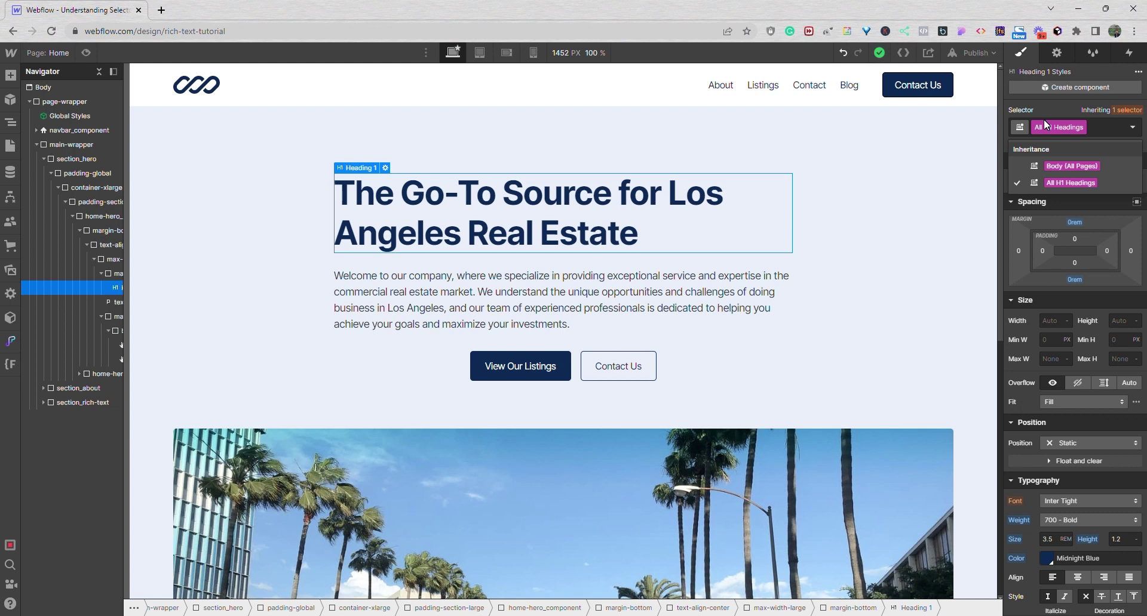
# - Undo the alignment reset on the text-align-center class
pyautogui.click(844, 52)
pyautogui.click(845, 53)
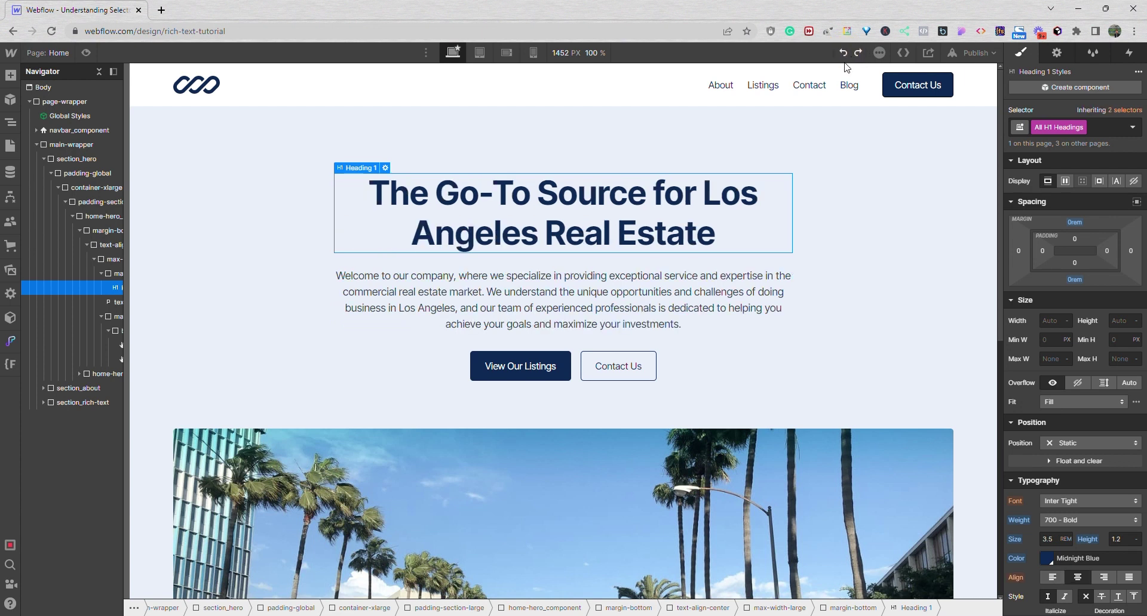
# - Examine the inheritance lists of the View Our Listings button and the hero's secondary Contact Us button
pyautogui.click(481, 137)
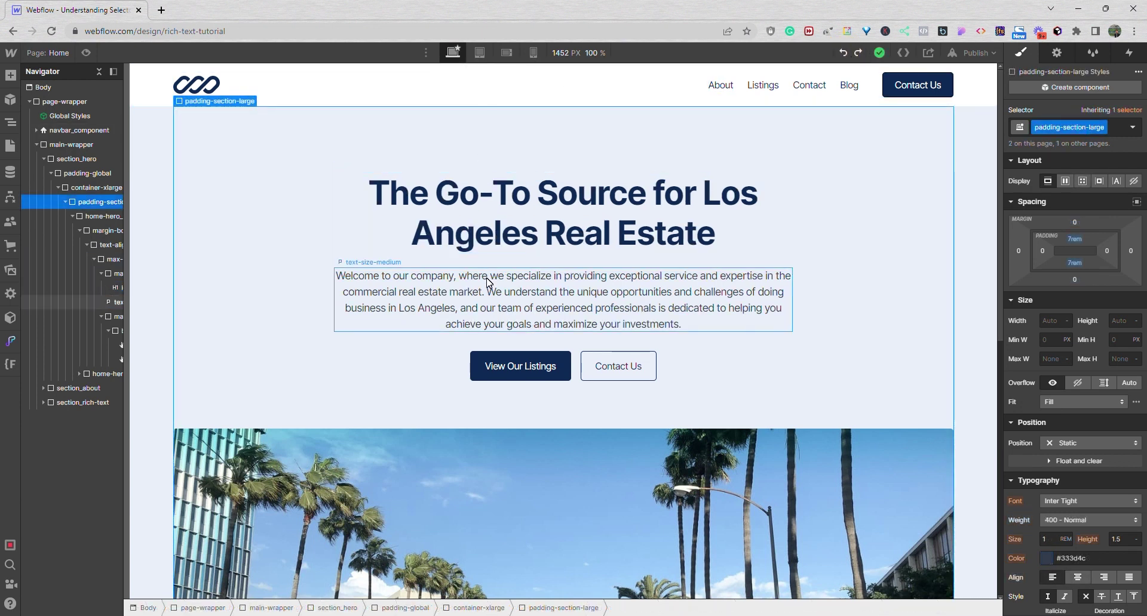
pyautogui.click(490, 364)
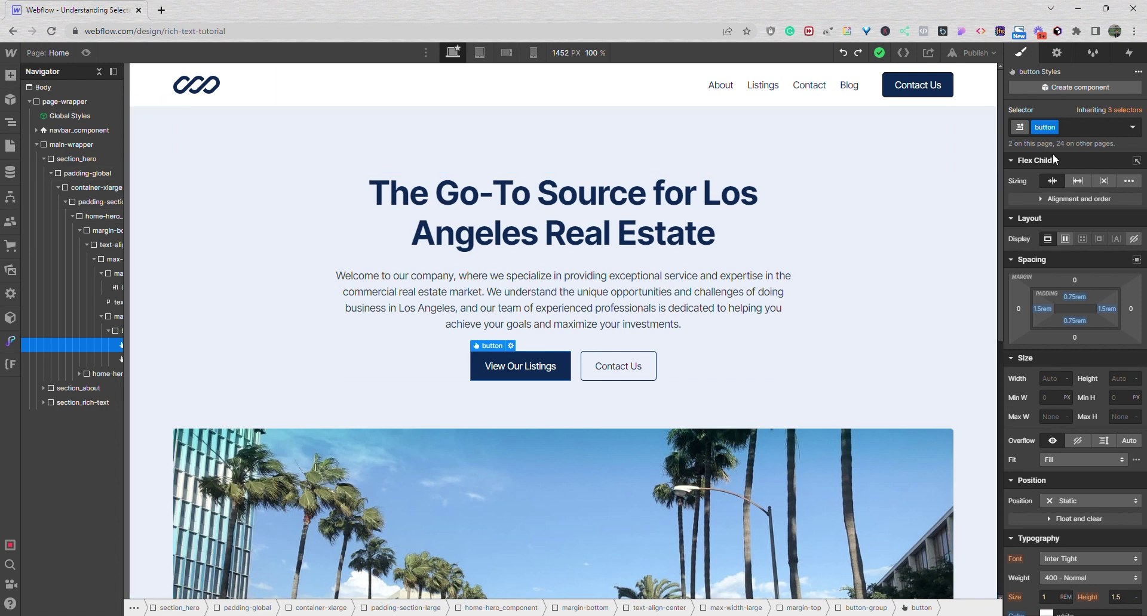
pyautogui.click(1109, 112)
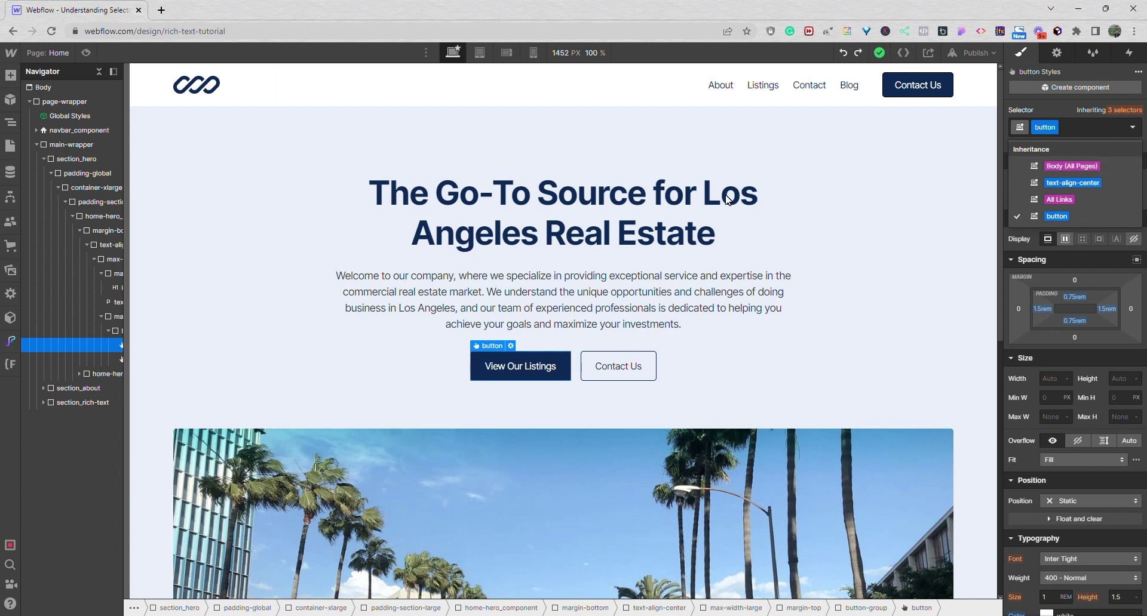
pyautogui.click(639, 356)
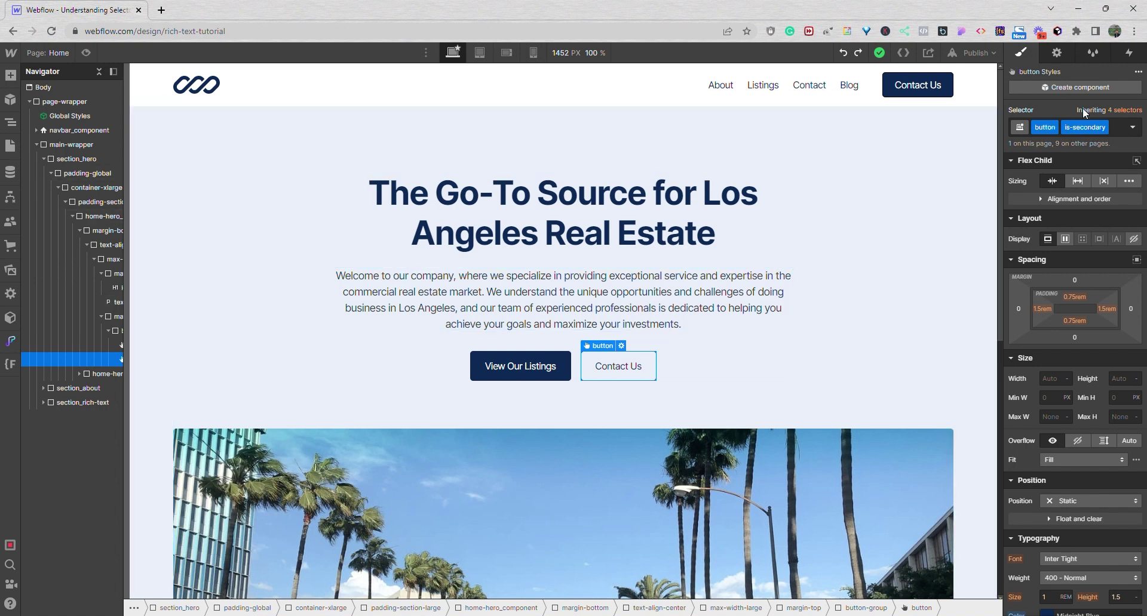
pyautogui.click(1111, 110)
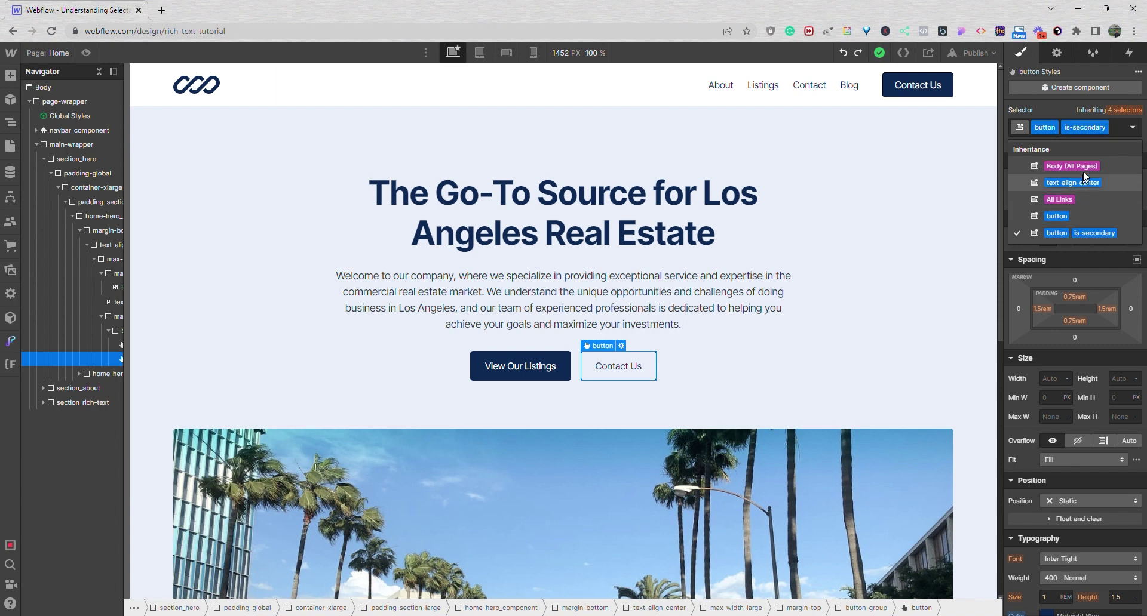
pyautogui.click(942, 159)
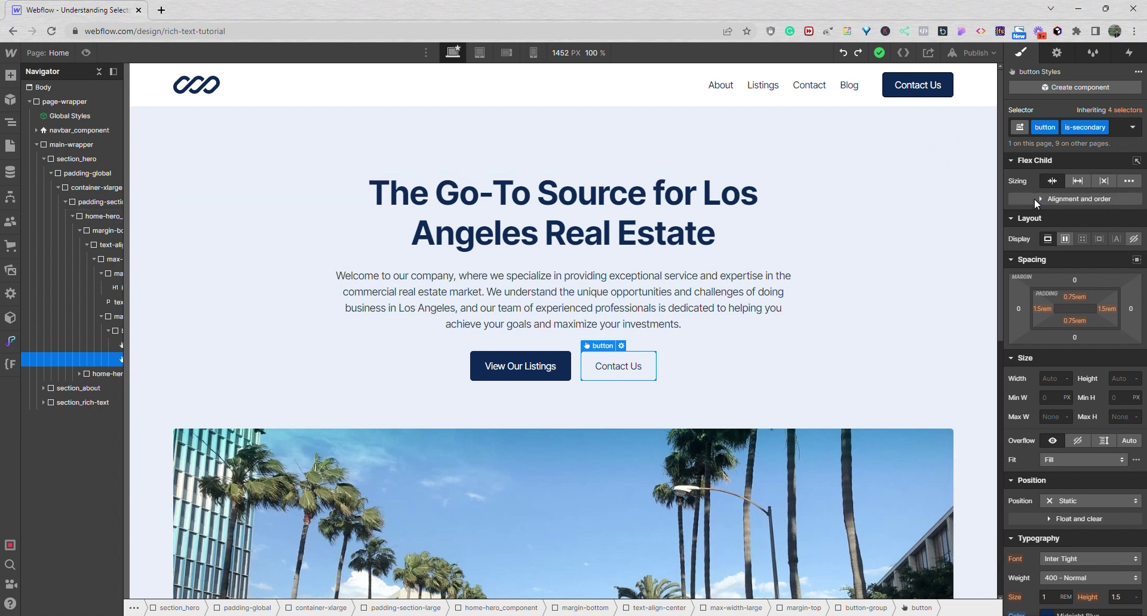
# - Add the existing combo class is-small to the hero's Contact Us button and check its inheritance list
pyautogui.click(1115, 129)
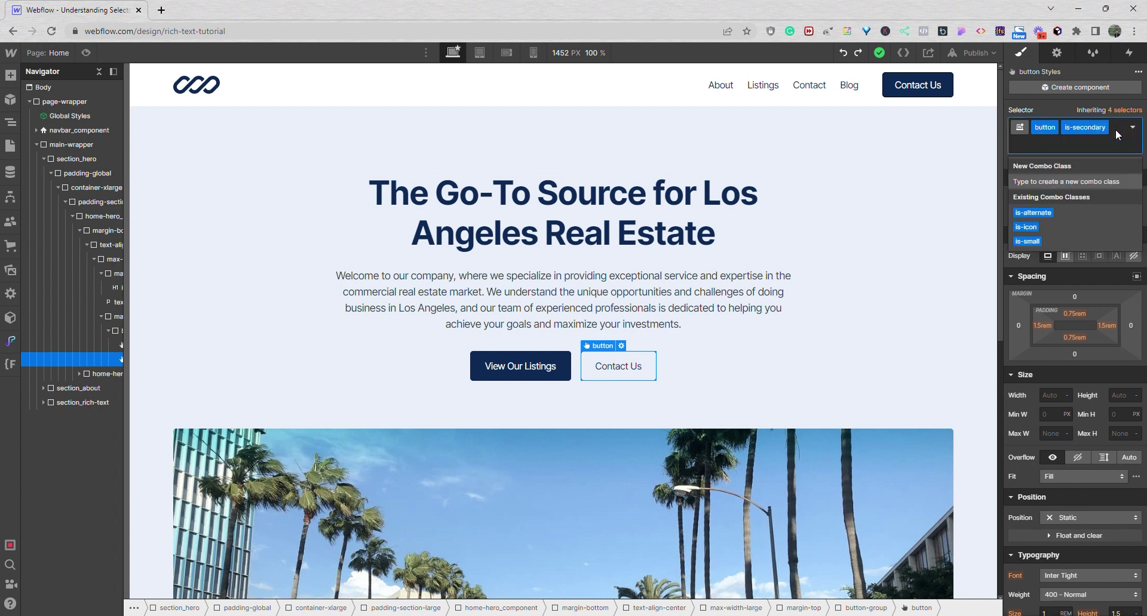
pyautogui.write('is-small')
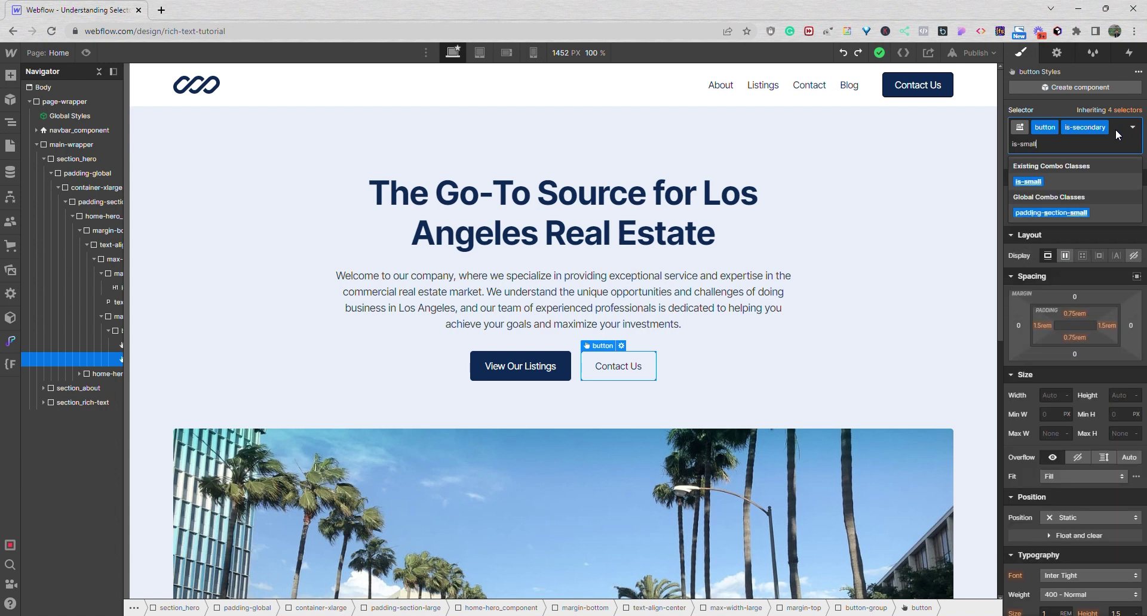
pyautogui.press('Return')
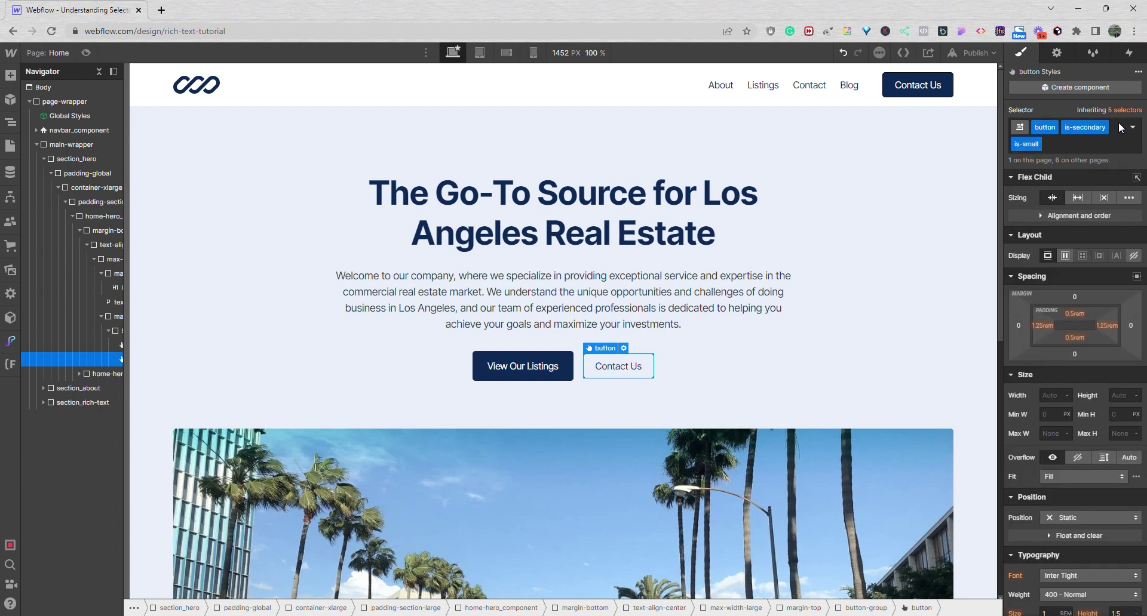
pyautogui.click(1120, 112)
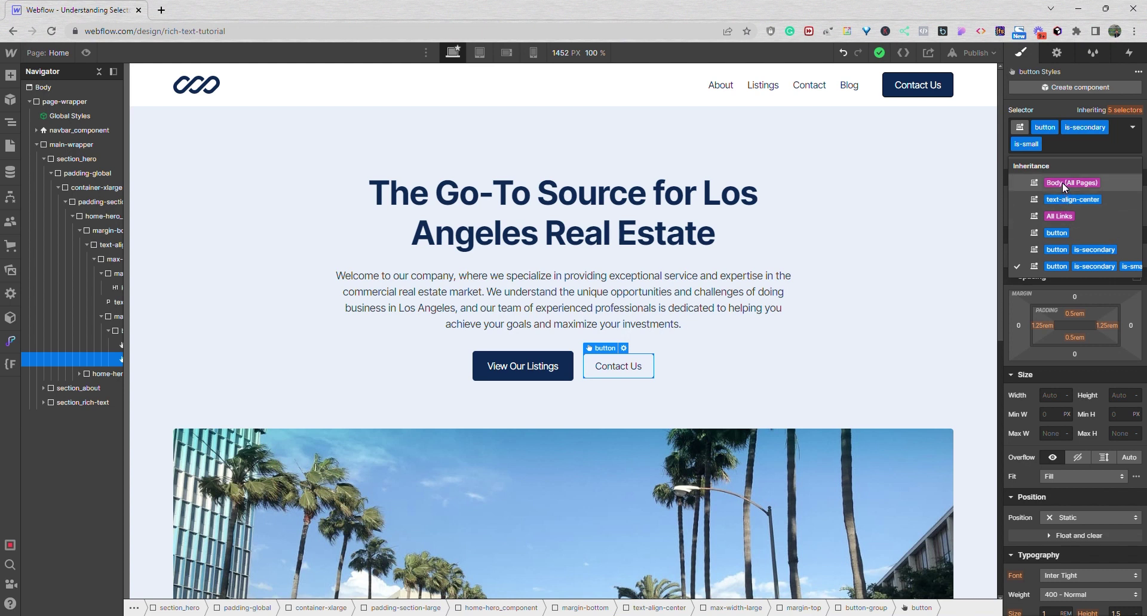
pyautogui.click(1062, 106)
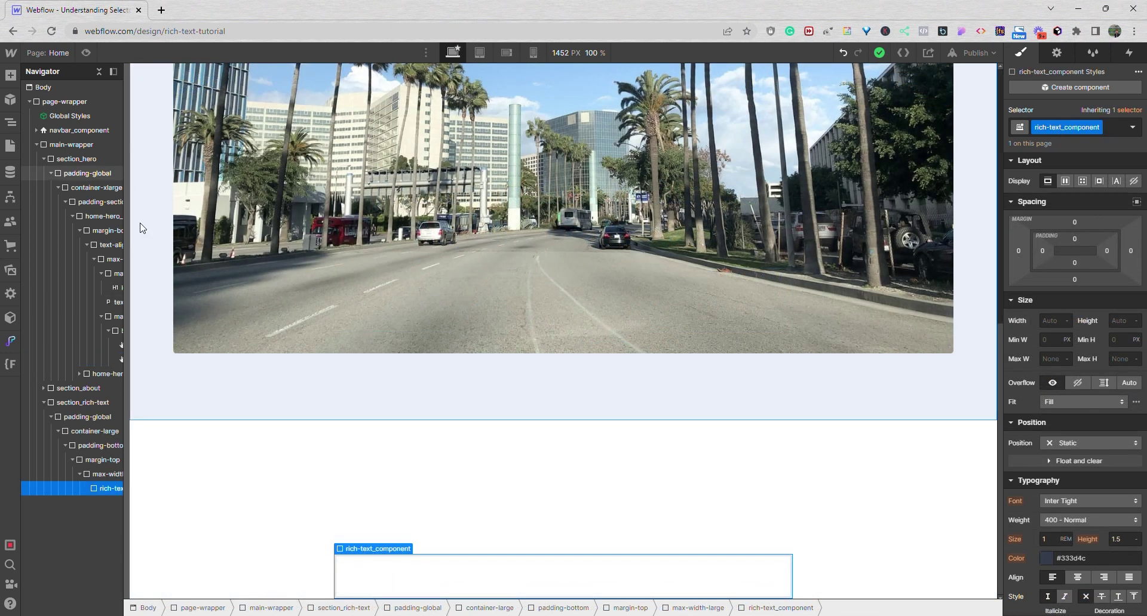
# - Insert a Rich Text element inside the rich-text_component div
pyautogui.click(10, 75)
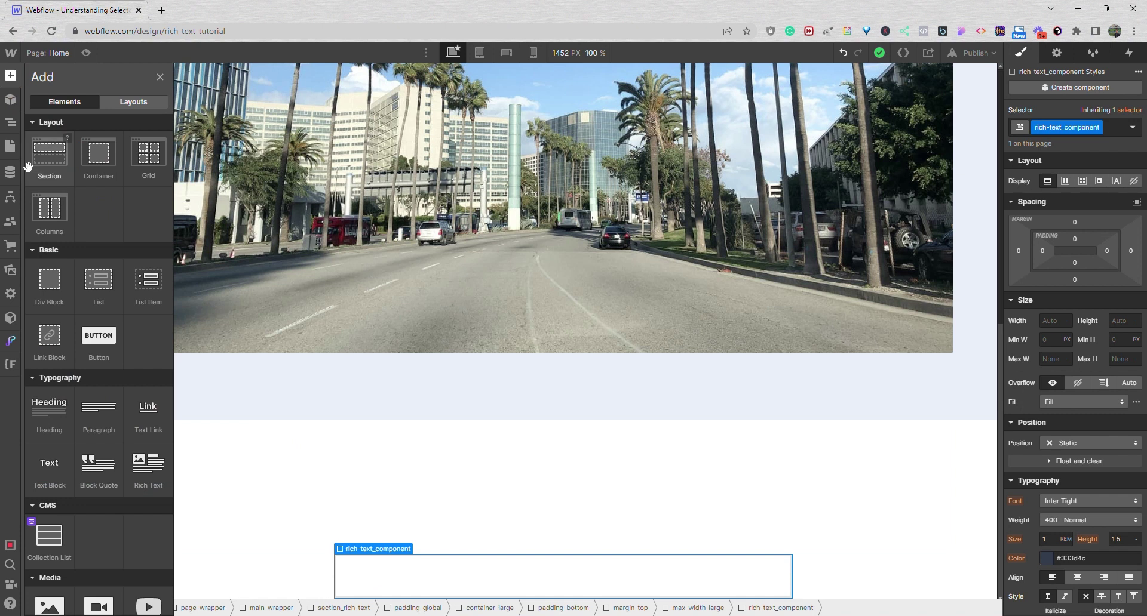
pyautogui.click(150, 478)
pyautogui.scroll(-2, 333, 468)
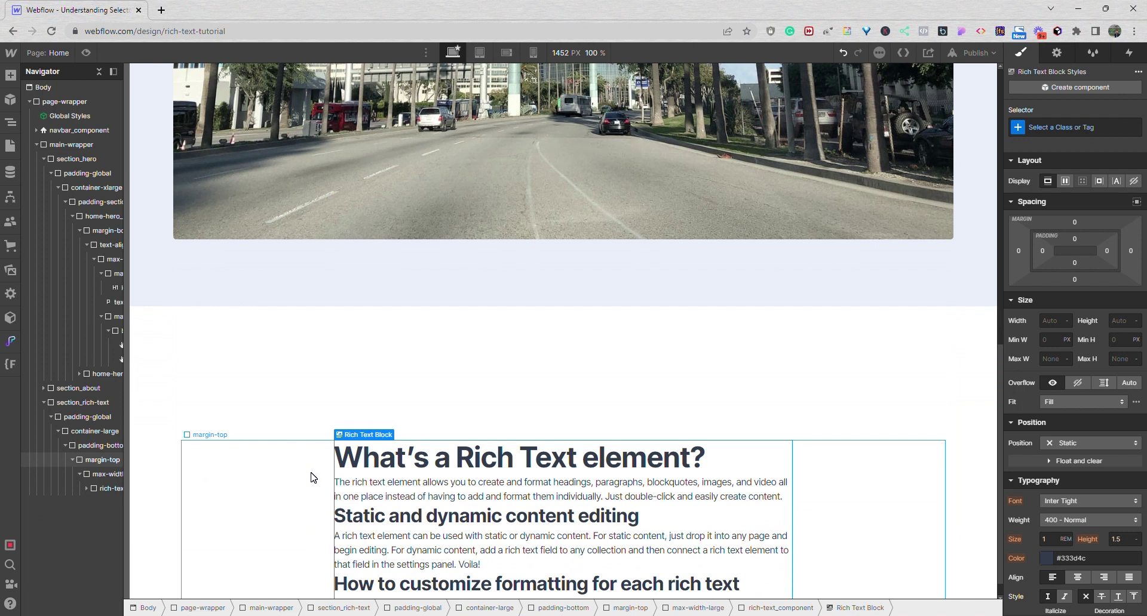
pyautogui.click(794, 382)
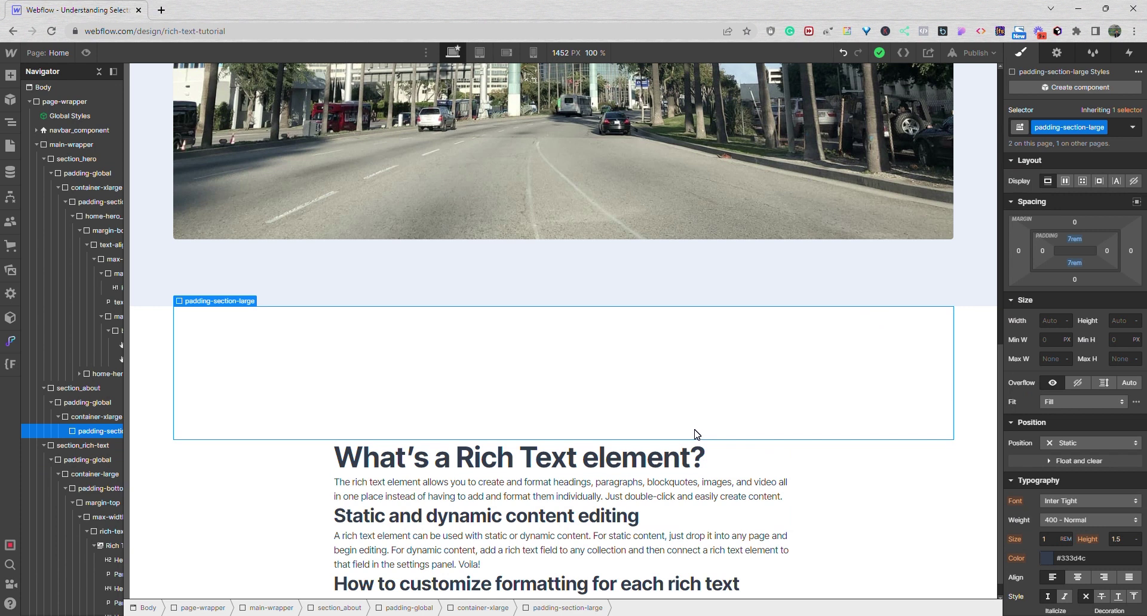
# - Check which HTML tag selectors are offered for the rich text's first heading and first paragraph
pyautogui.click(675, 457)
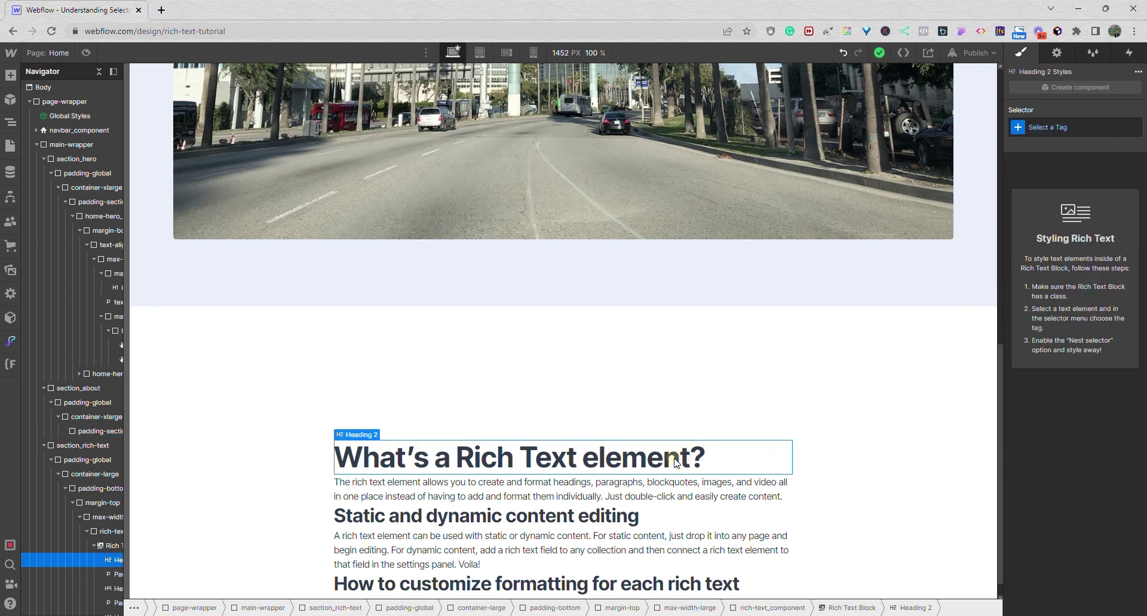
pyautogui.click(1052, 127)
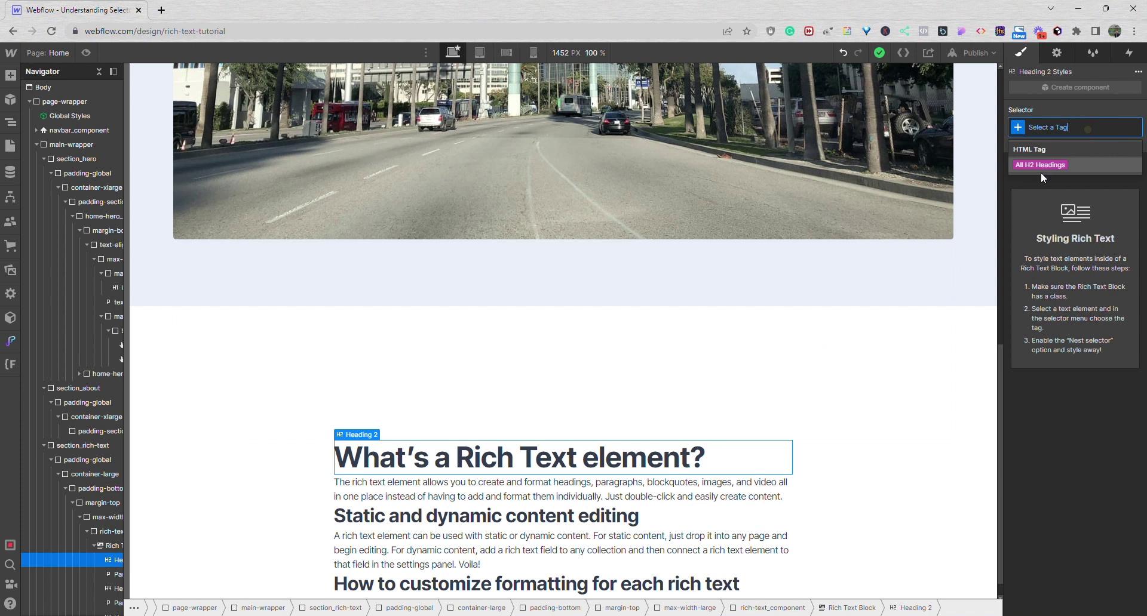
pyautogui.click(802, 310)
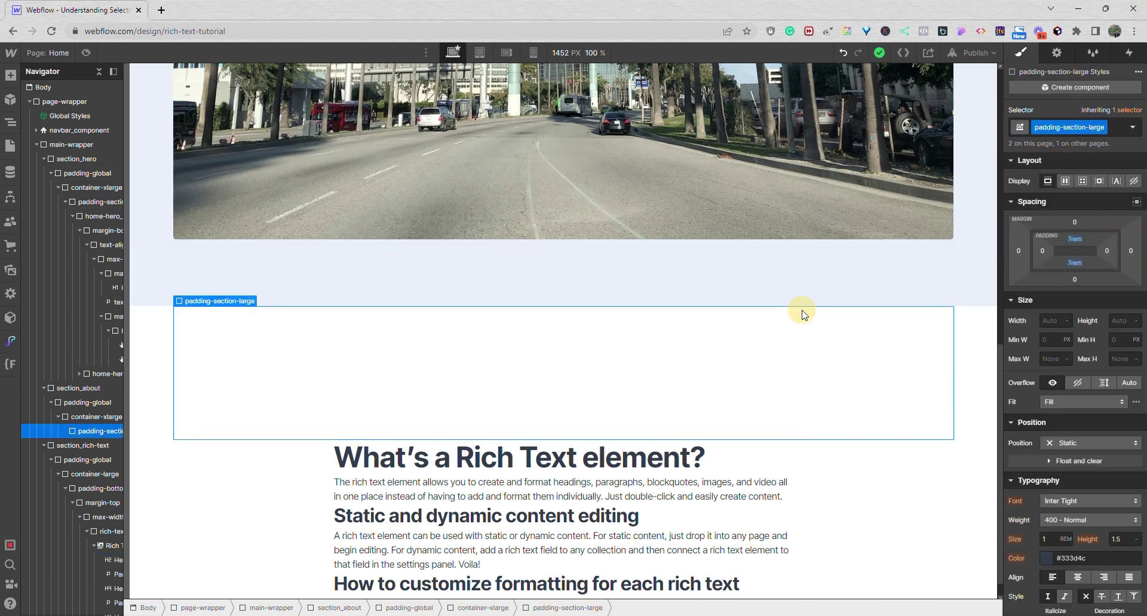
pyautogui.click(669, 497)
pyautogui.click(1049, 128)
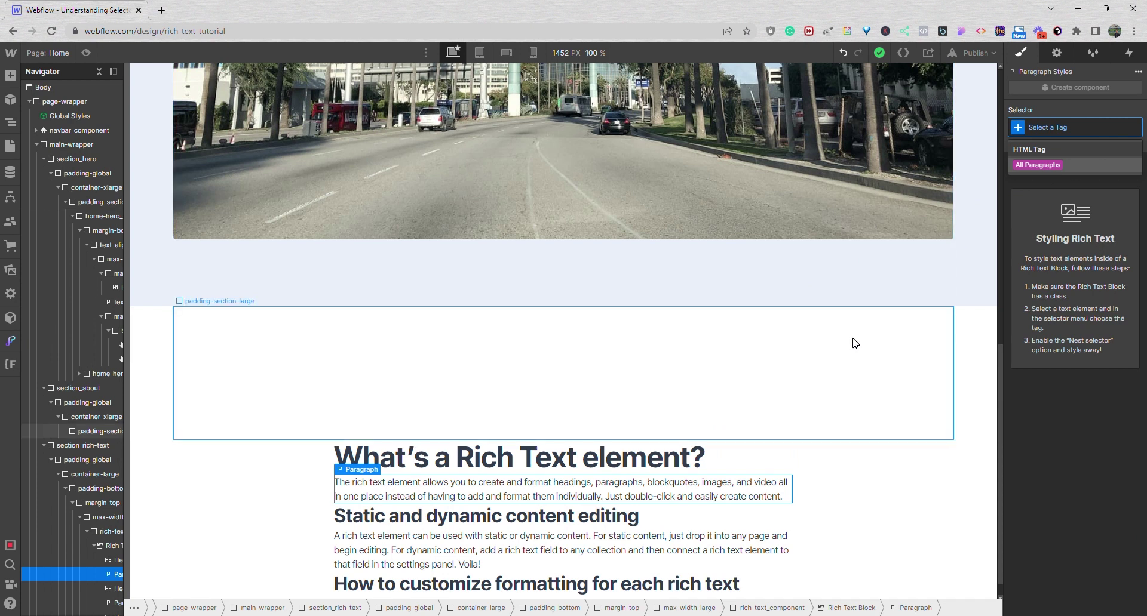
pyautogui.click(816, 365)
pyautogui.click(586, 481)
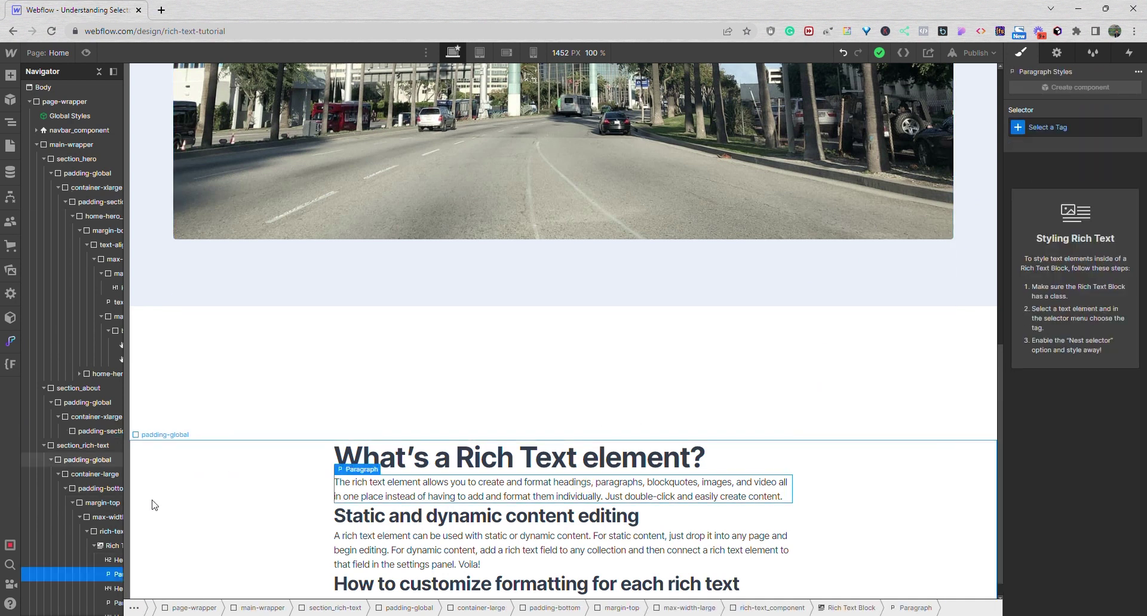
# - Give the rich text block a new class my-rich-text and select the All H2 Headings tag for its first heading
pyautogui.click(112, 546)
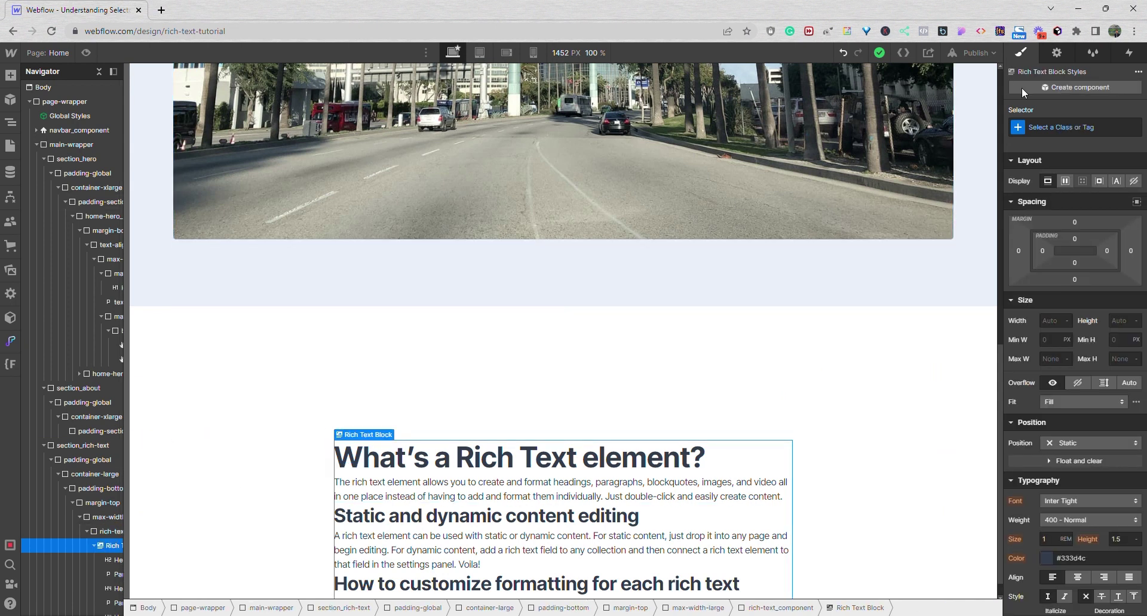
pyautogui.click(1044, 128)
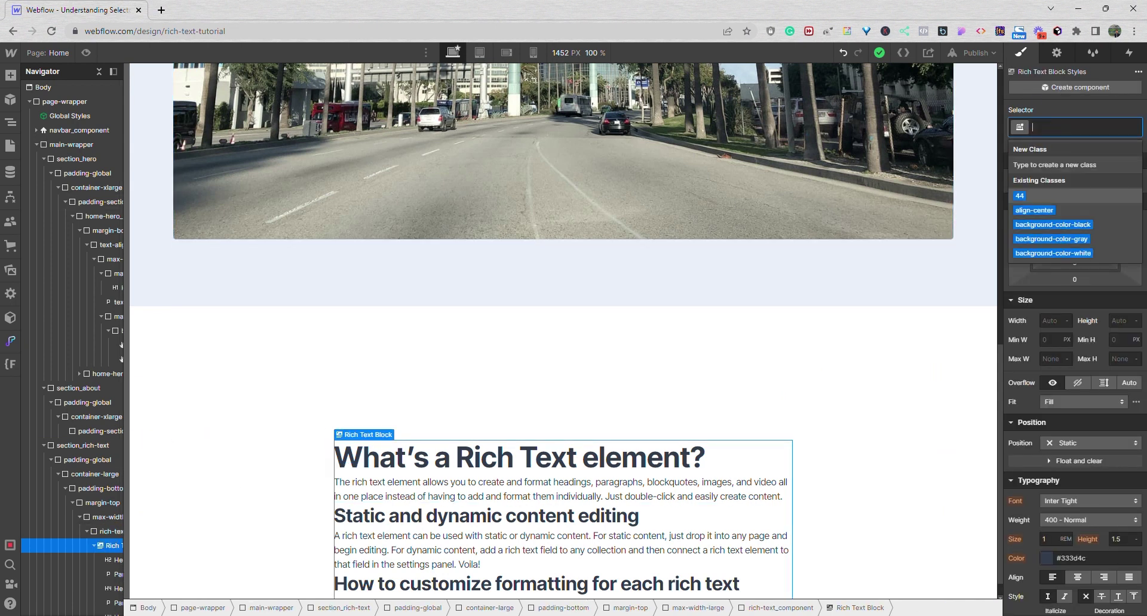
pyautogui.write('my-rich-')
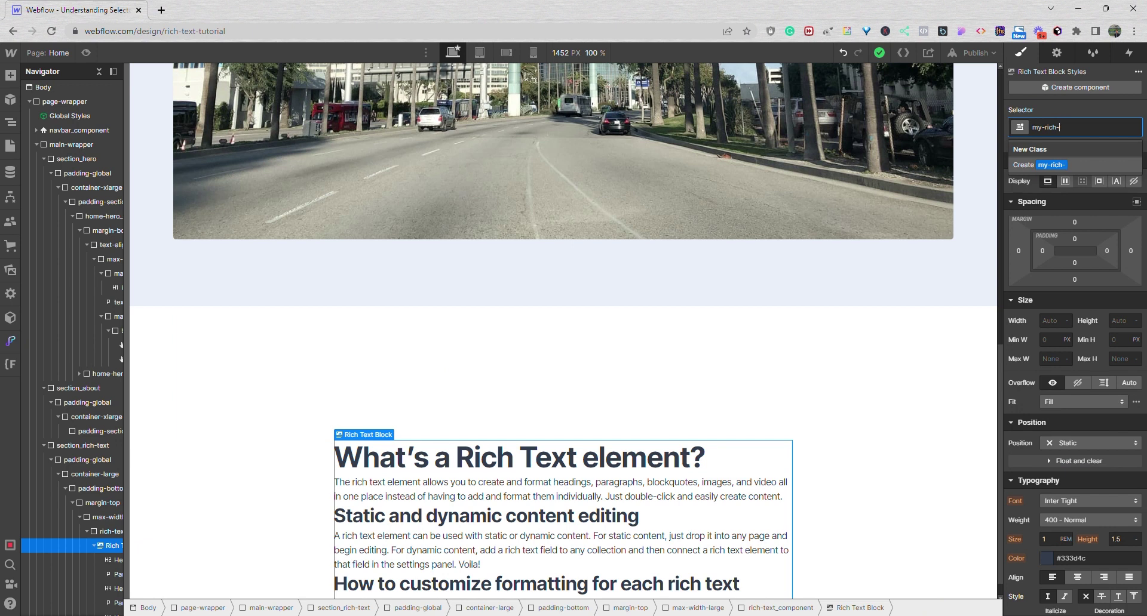
pyautogui.write('text')
pyautogui.press('Return')
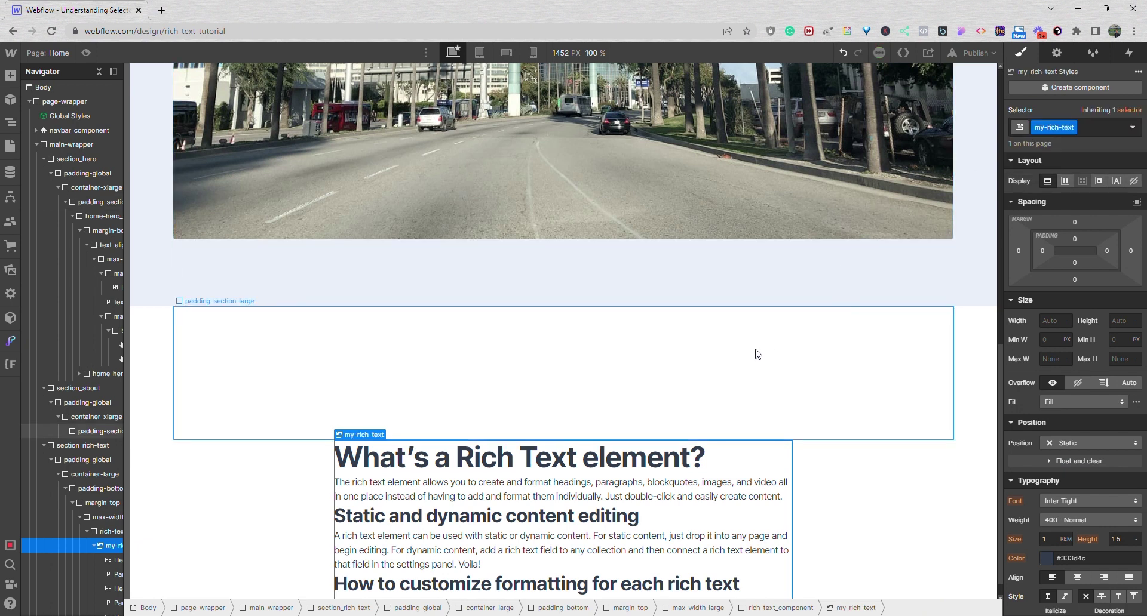
pyautogui.click(690, 458)
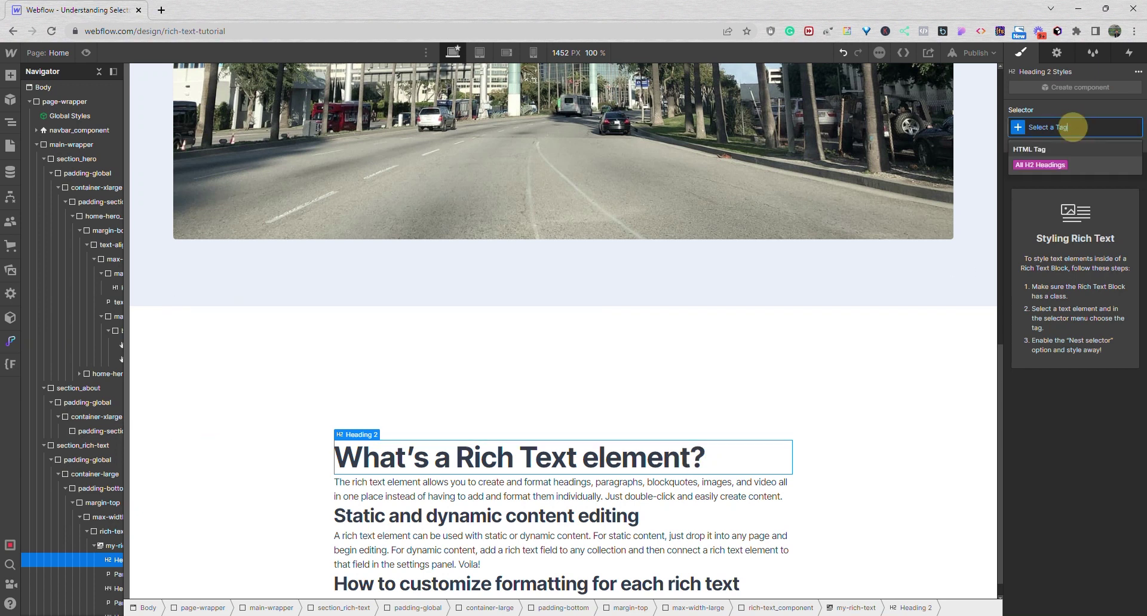
pyautogui.click(1047, 162)
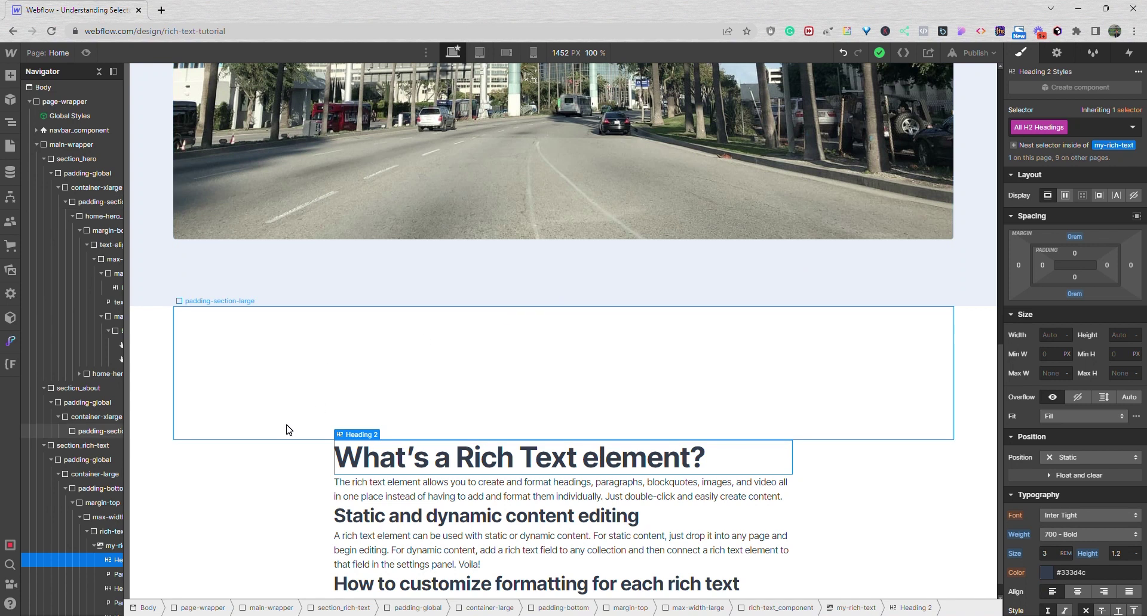
# - Insert an H2 heading in rich-text_component and move it above the my-rich-text block
pyautogui.click(95, 545)
pyautogui.click(107, 531)
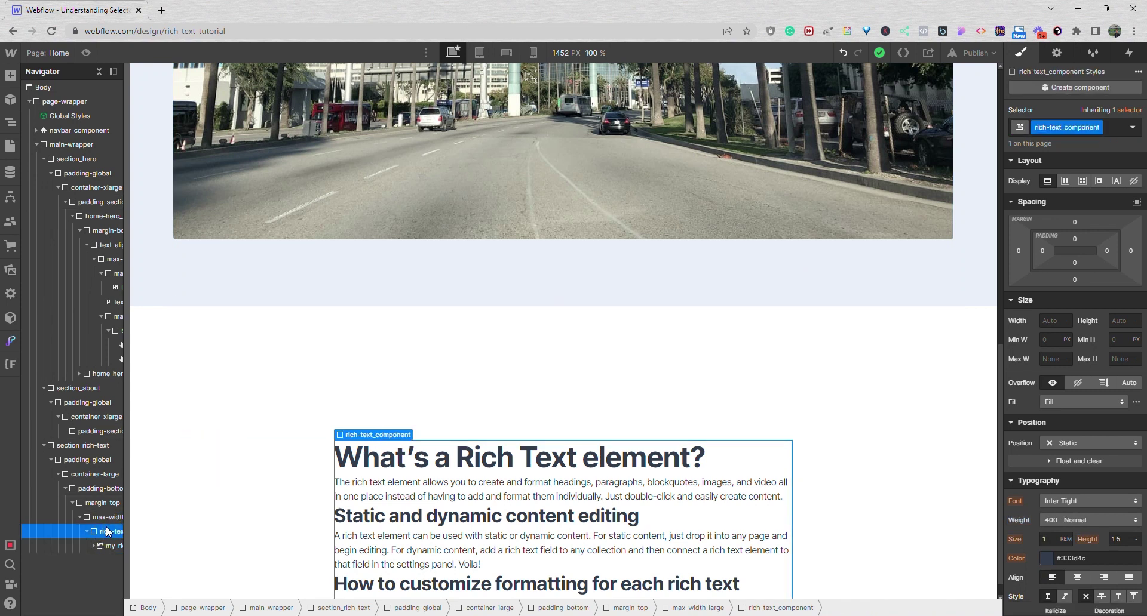
pyautogui.hotkey('ctrl', 'k')
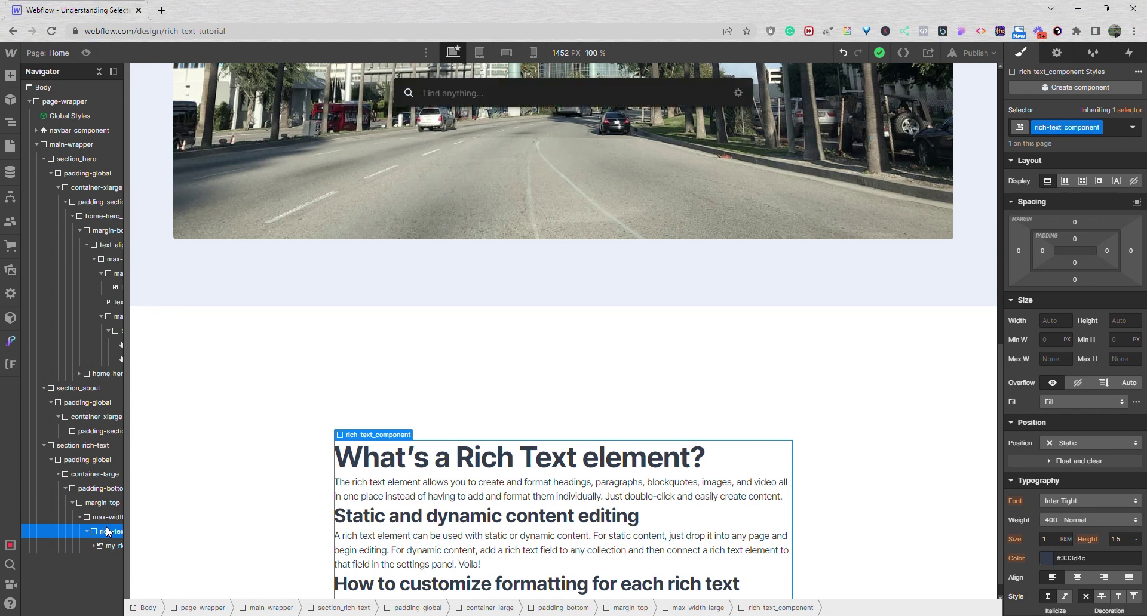
pyautogui.write('h')
pyautogui.click(466, 161)
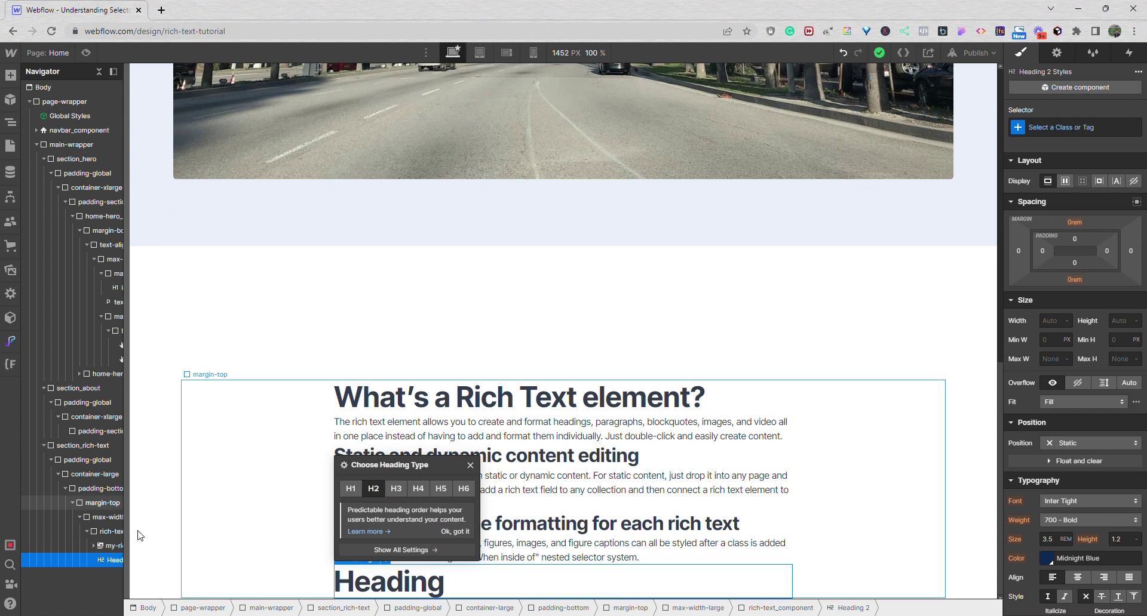
pyautogui.moveTo(110, 560); pyautogui.dragTo(104, 541)
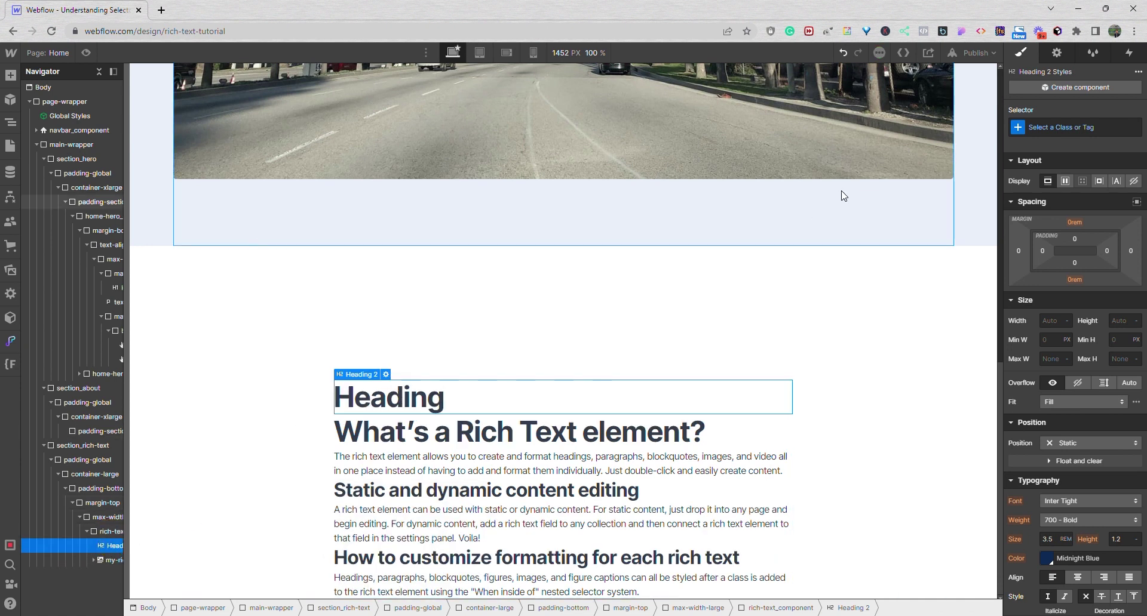
# - Select the All H2 Headings tag on the new heading and try larger and smaller font sizes, ending at 3 rem
pyautogui.click(1033, 128)
pyautogui.click(1029, 196)
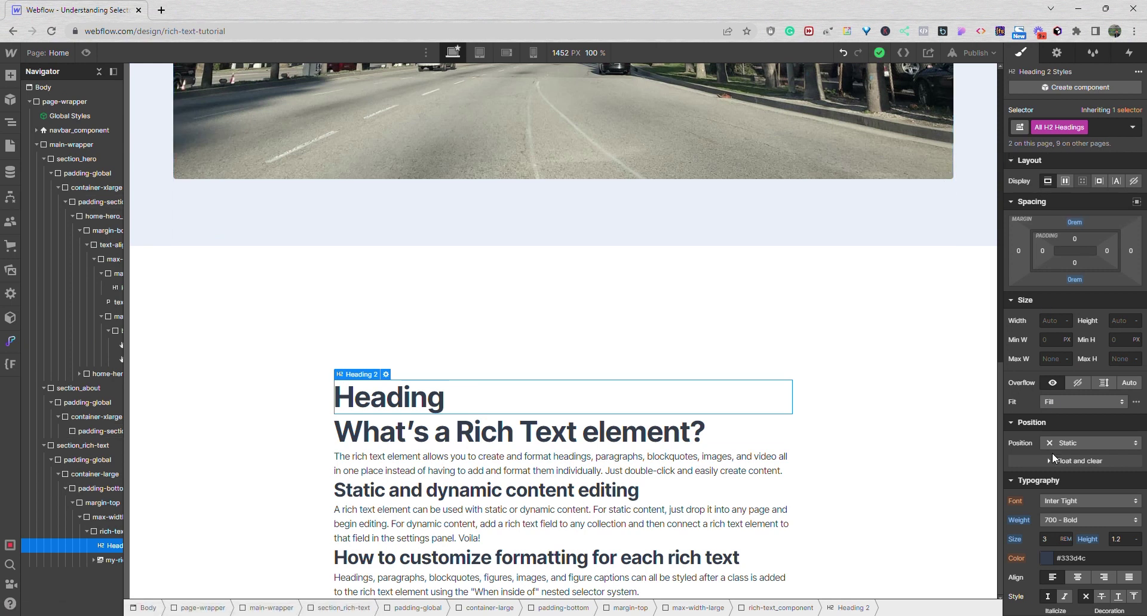
pyautogui.click(1044, 539)
pyautogui.hotkey('alt', 'Up')
pyautogui.hotkey('alt', 'Up')
pyautogui.hotkey('alt', 'Up')
pyautogui.hotkey('alt', 'Up')
pyautogui.hotkey('alt', 'Up')
pyautogui.hotkey('alt', 'Up')
pyautogui.hotkey('alt', 'Up')
pyautogui.hotkey('alt', 'Down')
pyautogui.hotkey('alt', 'Down')
pyautogui.hotkey('alt', 'Down')
pyautogui.hotkey('alt', 'Down')
pyautogui.hotkey('alt', 'Down')
pyautogui.hotkey('alt', 'Down')
pyautogui.hotkey('alt', 'Down')
pyautogui.hotkey('alt', 'Down')
pyautogui.hotkey('alt', 'Up')
# - Select the All H2 Headings tag on the rich text's first heading and test a font size change, ending at 3 rem
pyautogui.click(701, 433)
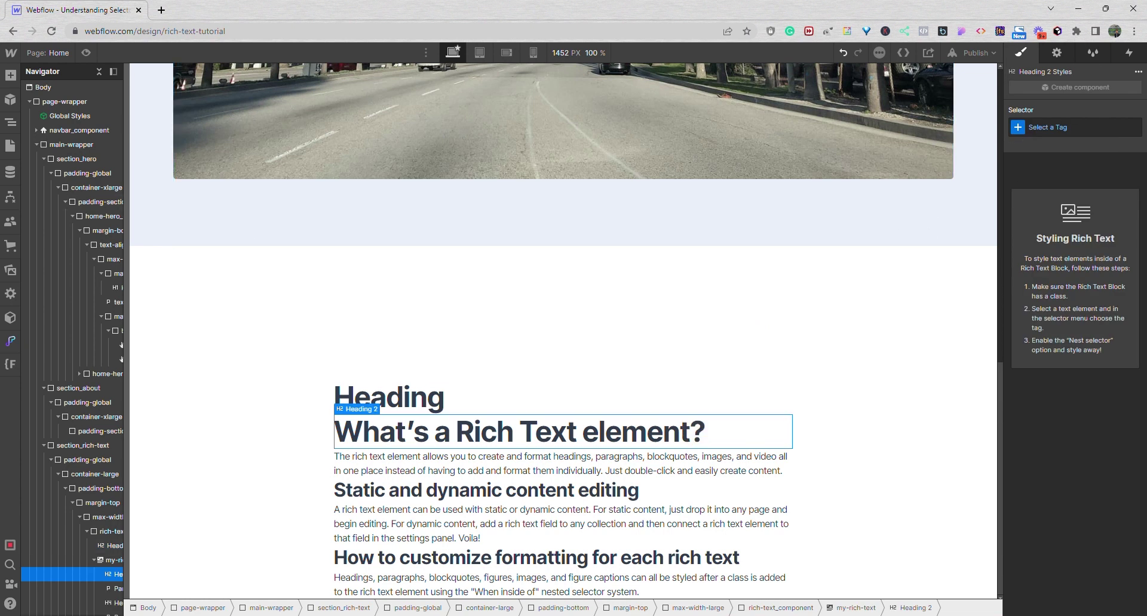
pyautogui.click(1071, 128)
pyautogui.click(1068, 159)
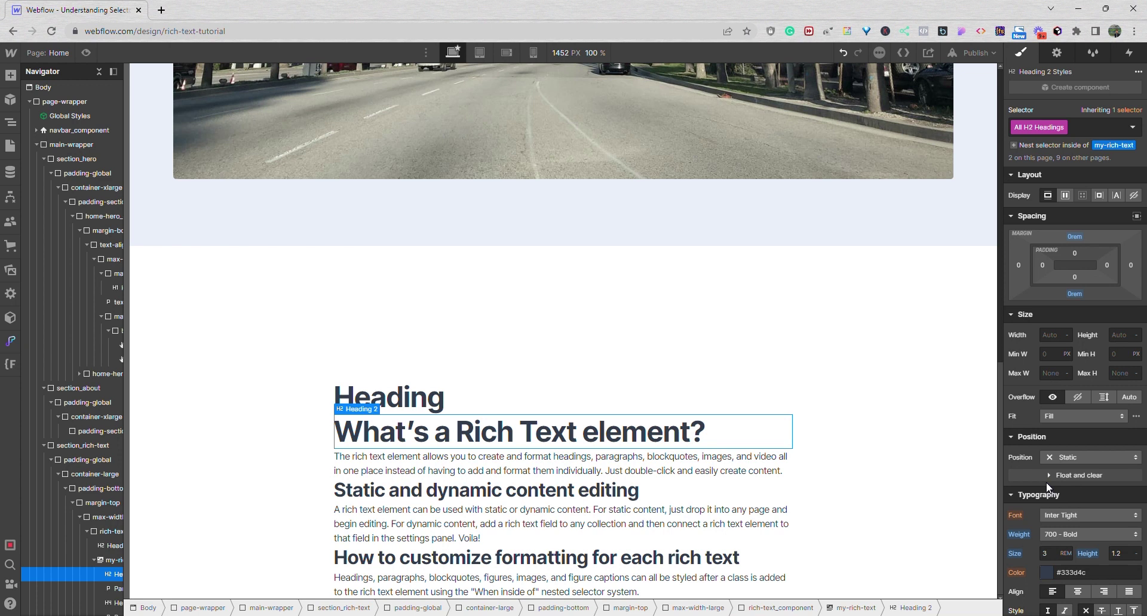
pyautogui.click(1047, 553)
pyautogui.write('3.1')
pyautogui.press('BackSpace')
pyautogui.press('BackSpace')
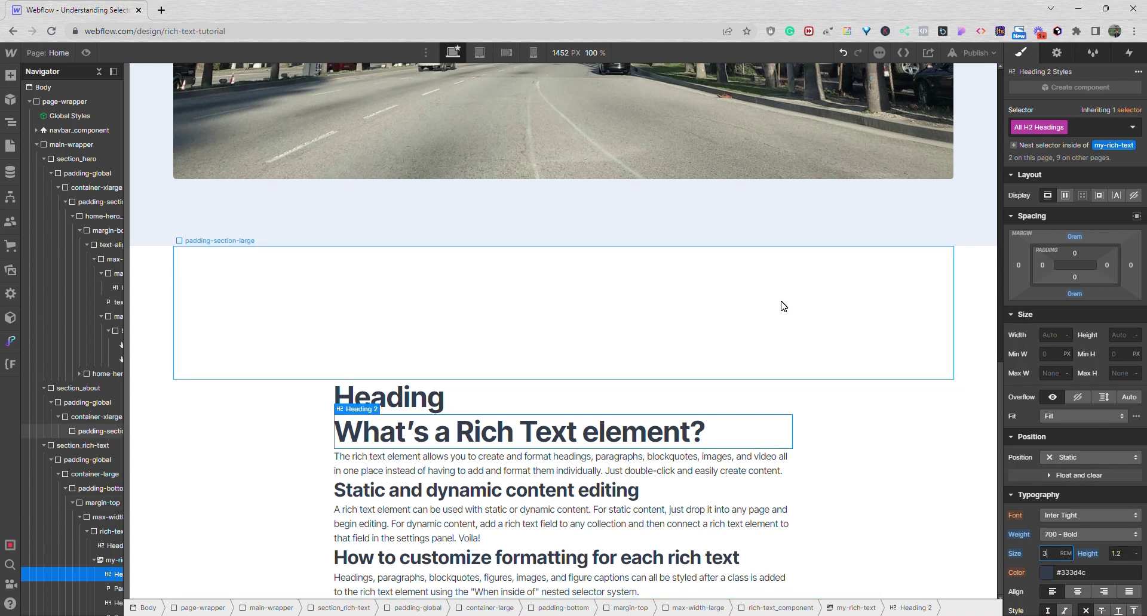
# - Nest the All H2 Headings selector inside my-rich-text and adjust the nested font size, ending at 3.2 rem
pyautogui.click(1042, 146)
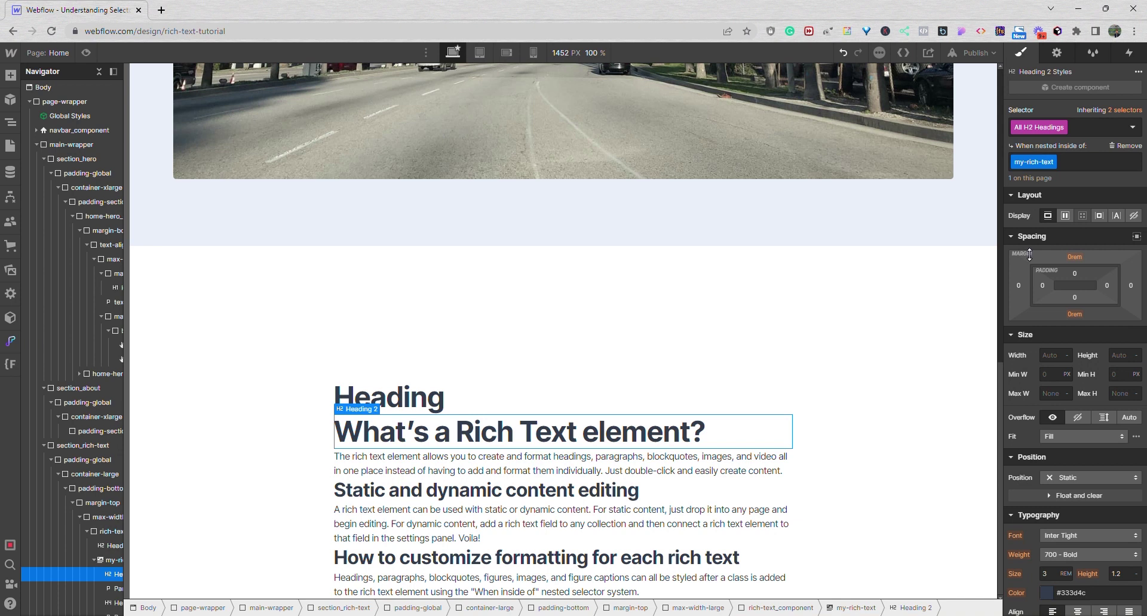
pyautogui.click(1045, 574)
pyautogui.write('3.7')
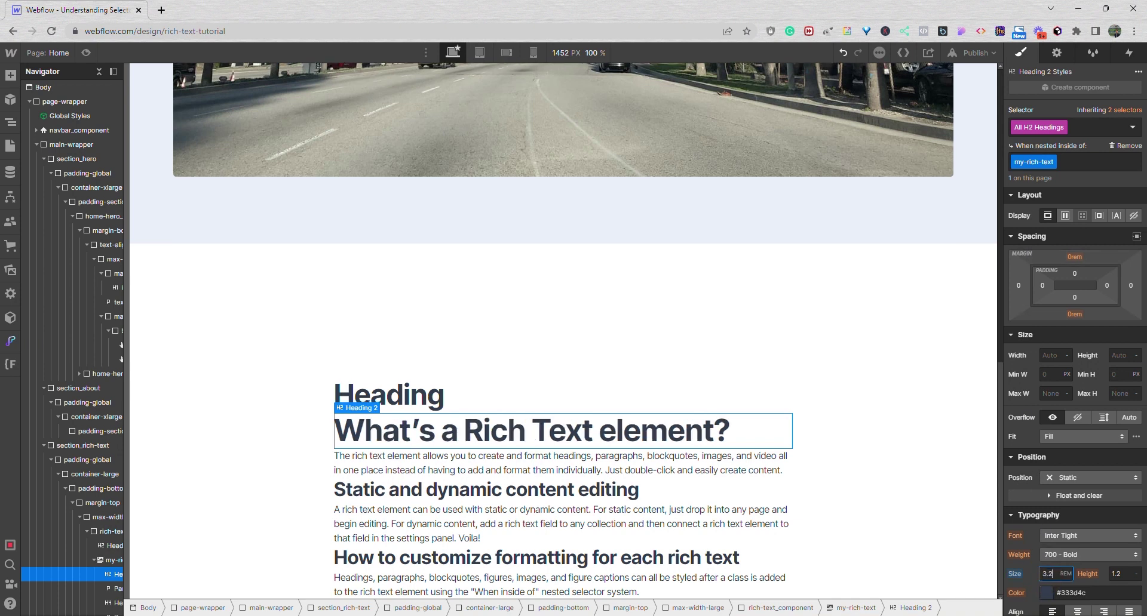
pyautogui.hotkey('alt', 'Down')
pyautogui.hotkey('alt', 'Down')
pyautogui.hotkey('alt', 'Down')
pyautogui.hotkey('alt', 'Down')
pyautogui.hotkey('alt', 'Down')
pyautogui.hotkey('alt', 'Down')
pyautogui.hotkey('alt', 'Up')
pyautogui.hotkey('alt', 'Up')
pyautogui.hotkey('alt', 'Up')
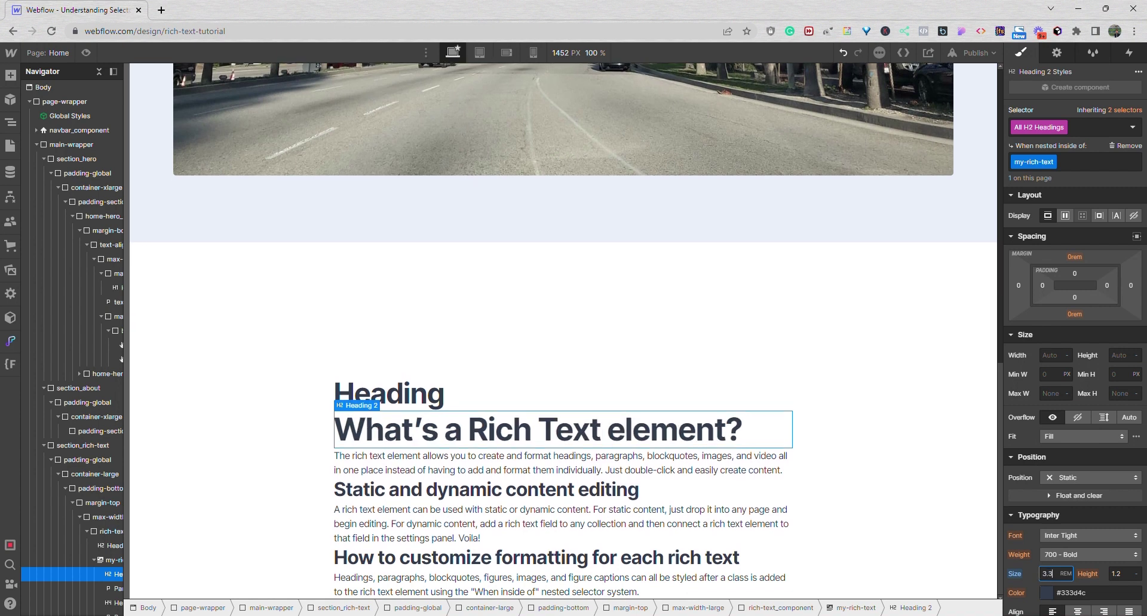
pyautogui.hotkey('alt', 'Down')
pyautogui.hotkey('alt', 'Down')
pyautogui.hotkey('alt', 'Down')
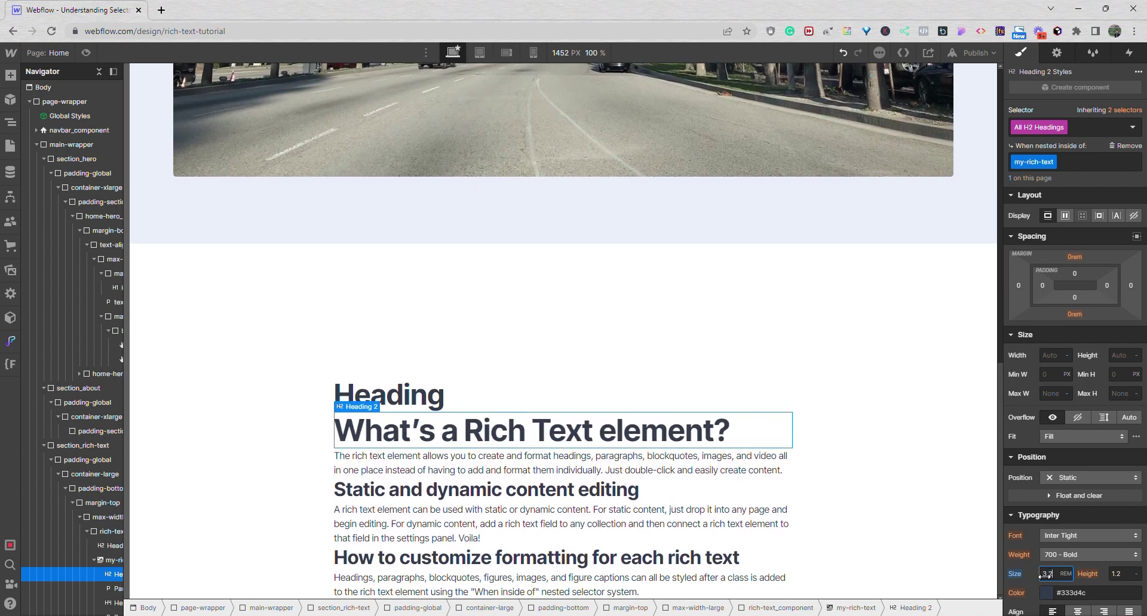